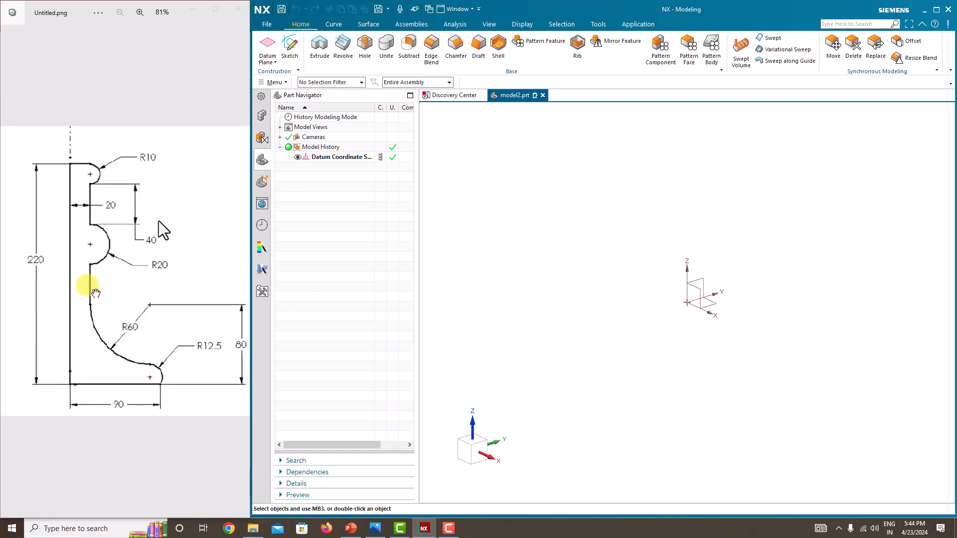
Create a new sketch on the Front datum plane.
click(288, 51)
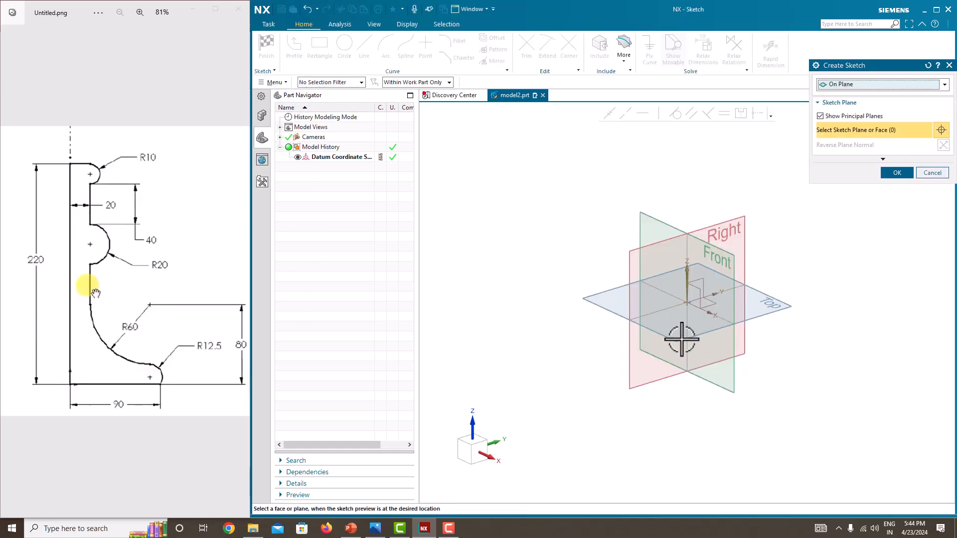
click(733, 260)
click(889, 173)
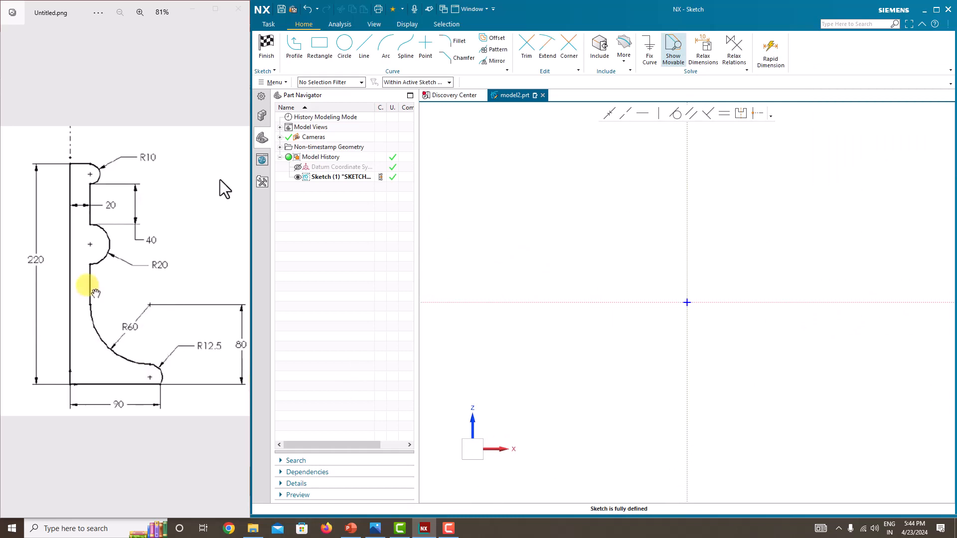
Draw a horizontal line to the right from the sketch origin.
click(291, 55)
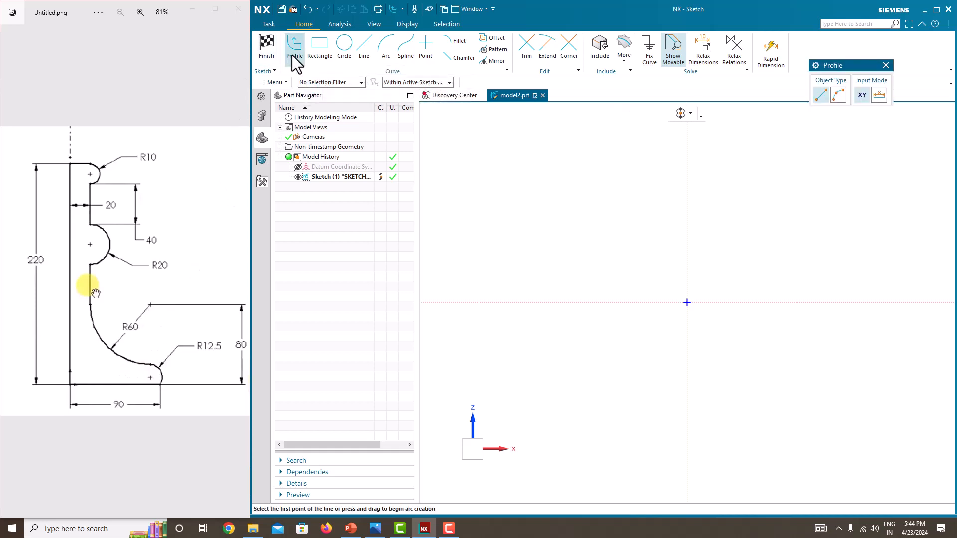
click(687, 302)
click(797, 303)
key(Escape)
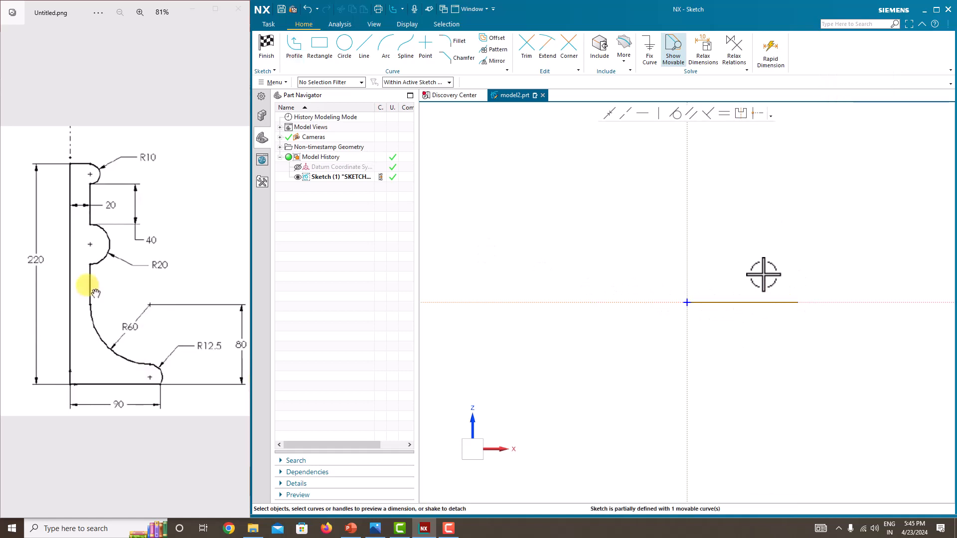
Dimension the horizontal base line to a length of 90.
click(760, 302)
click(750, 320)
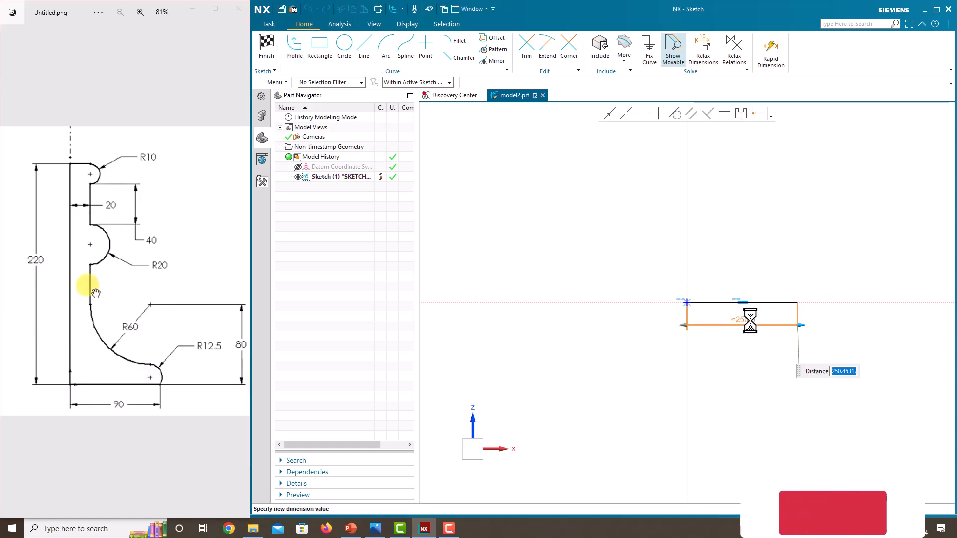
text(9)
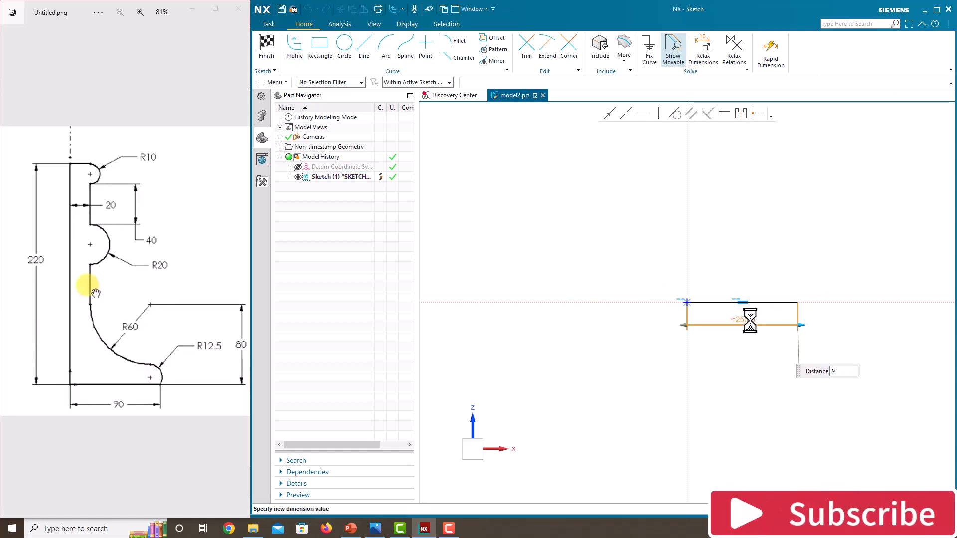
text(0)
key(Return)
click(659, 275)
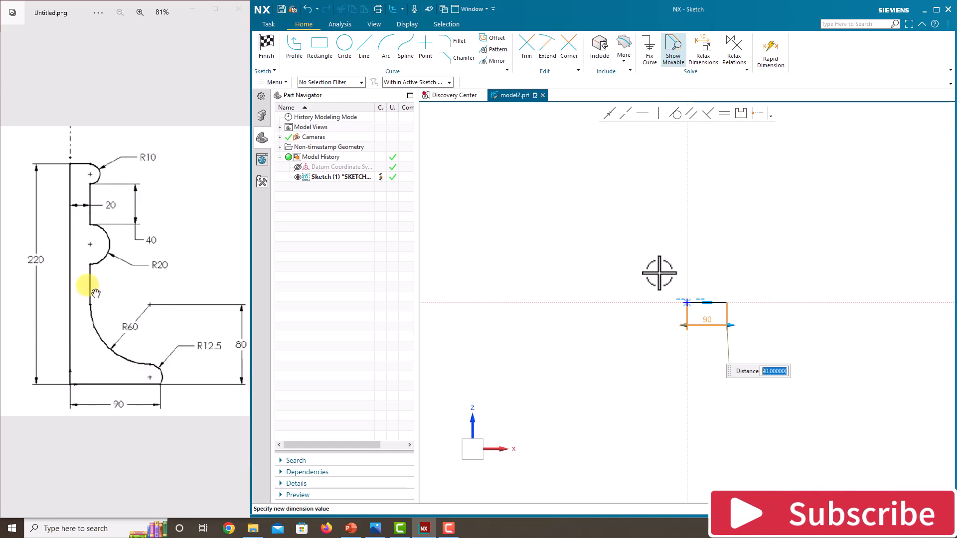
click(740, 255)
scroll(710, 297, up, 5)
scroll(619, 298, down, 4)
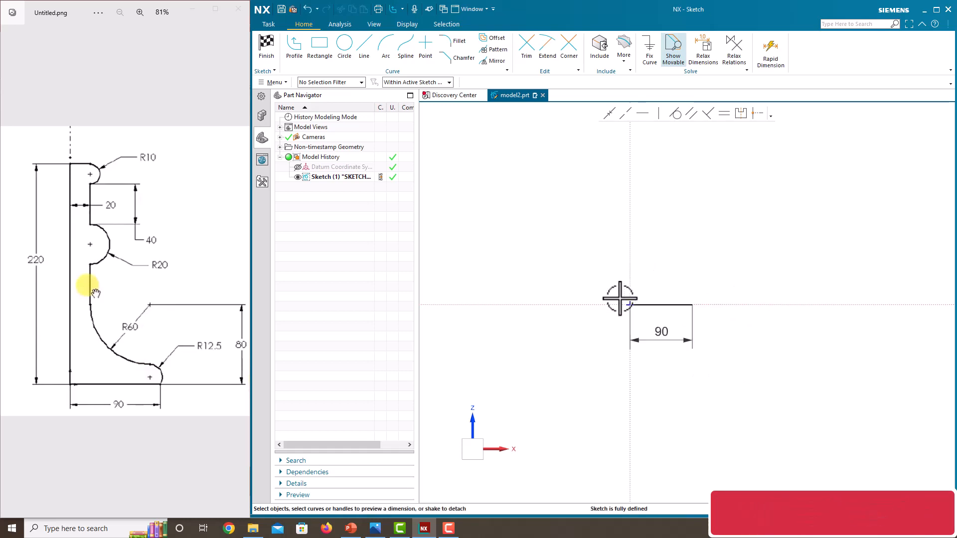
scroll(614, 254, up, 3)
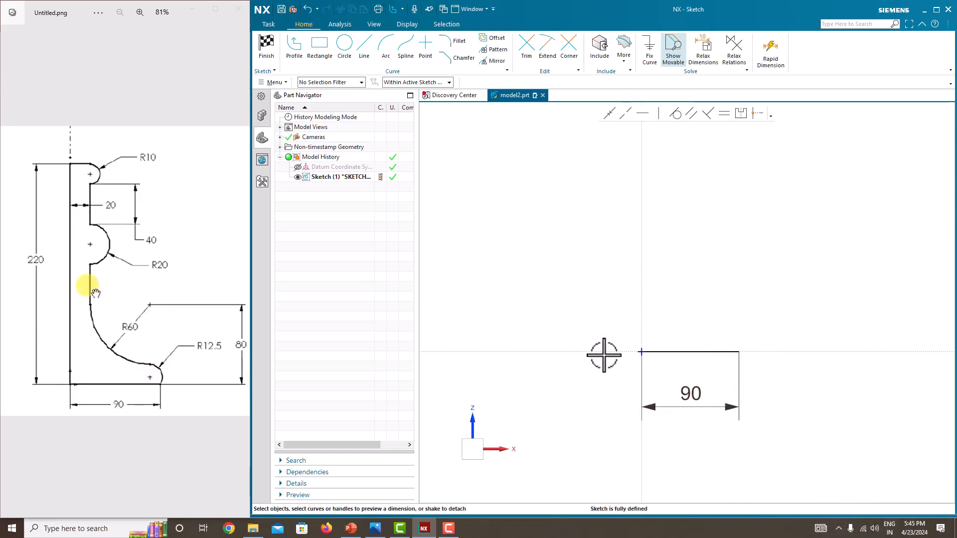
scroll(604, 356, down, 2)
Draw a vertical line up from the origin, capped by a short horizontal top line.
click(294, 55)
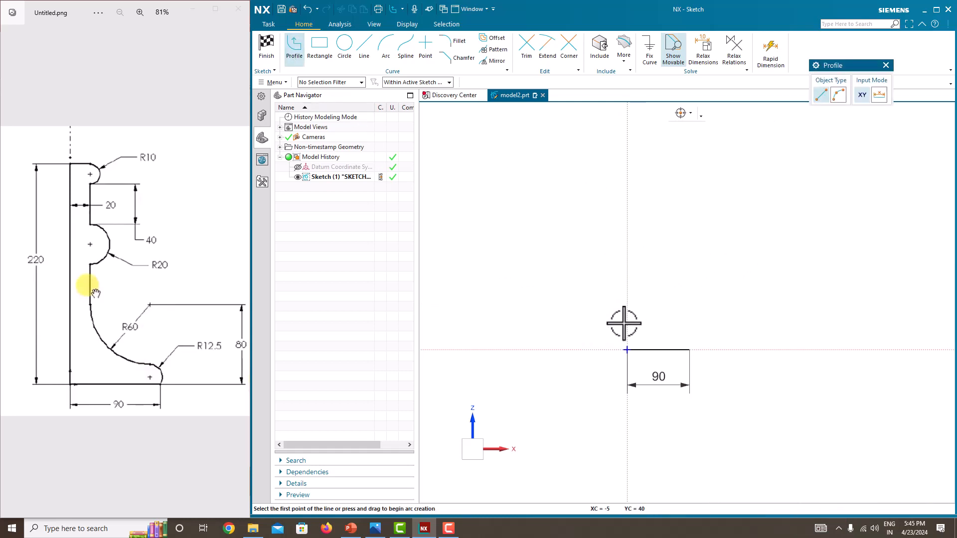
click(628, 349)
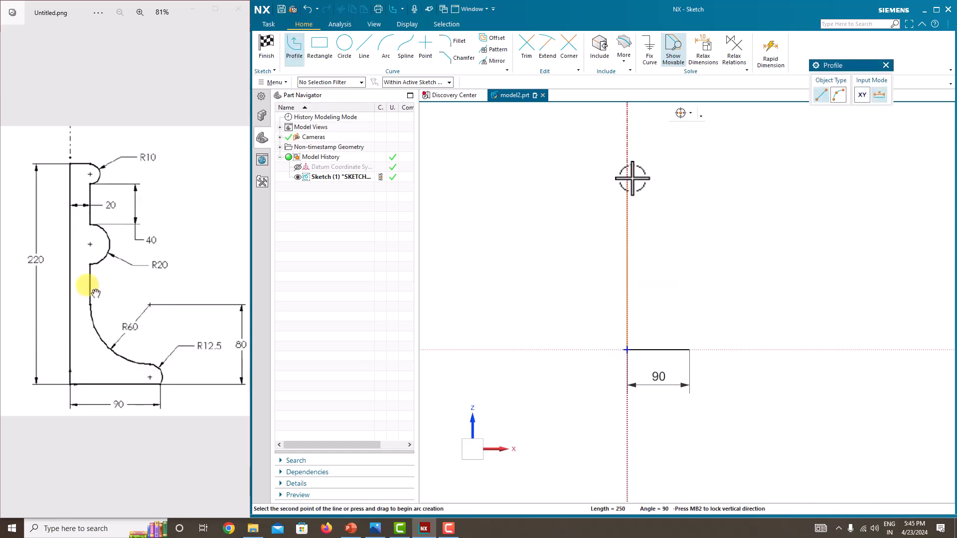
click(627, 176)
click(682, 176)
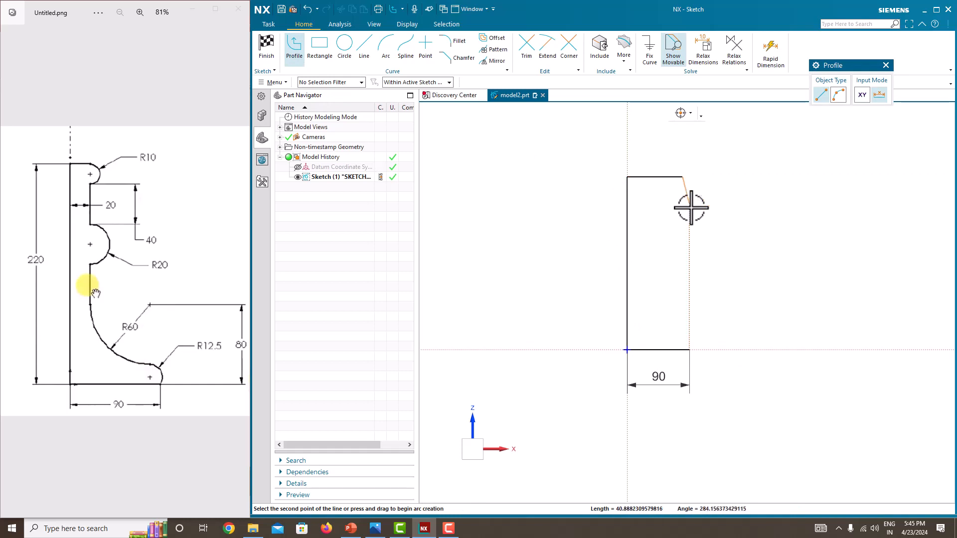
key(Escape)
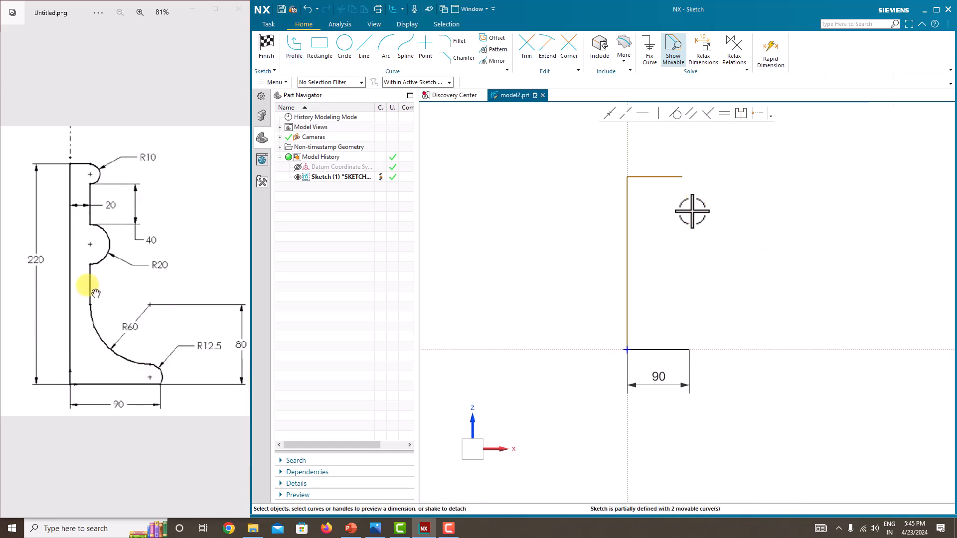
Dimension the vertical line to 220 and the top line to 20.
click(627, 235)
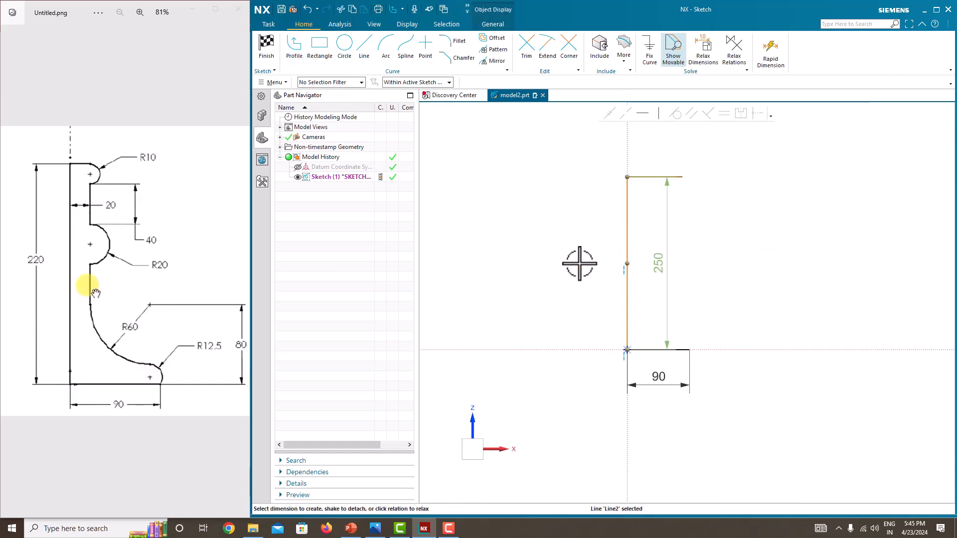
click(559, 264)
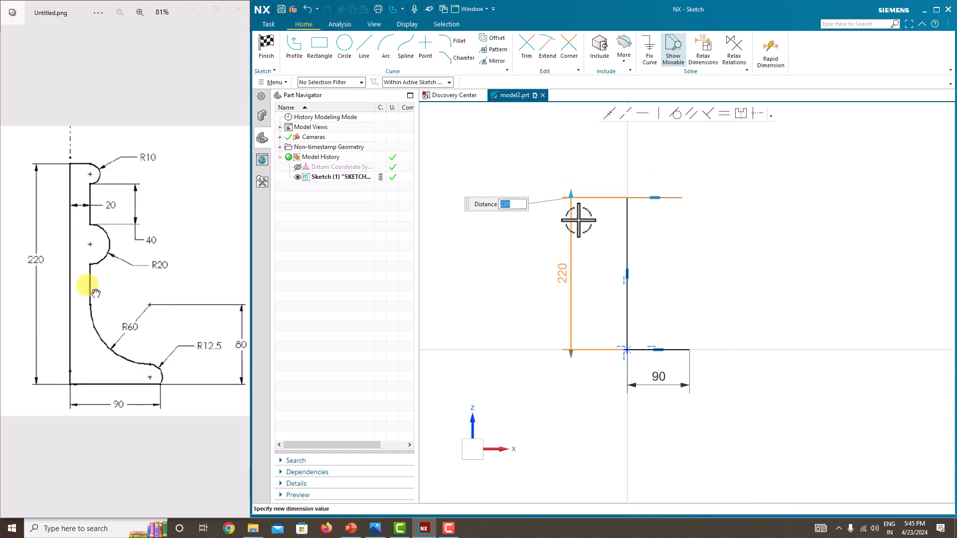
key(Return)
click(650, 198)
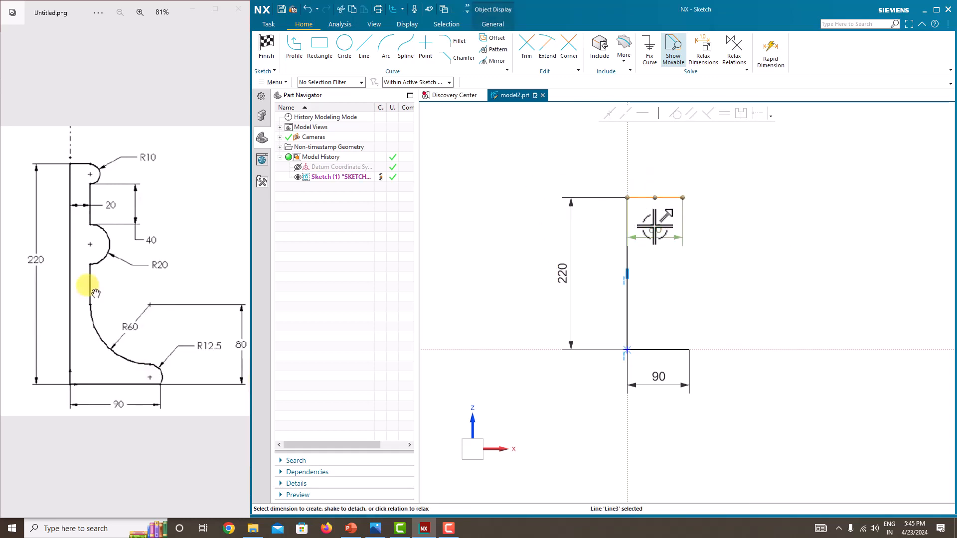
click(656, 170)
click(657, 170)
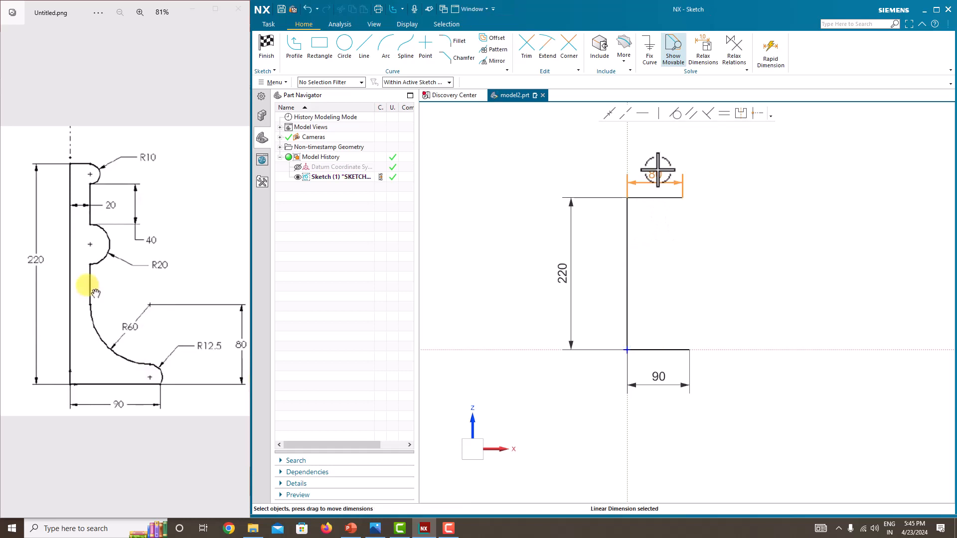
double_click(657, 170)
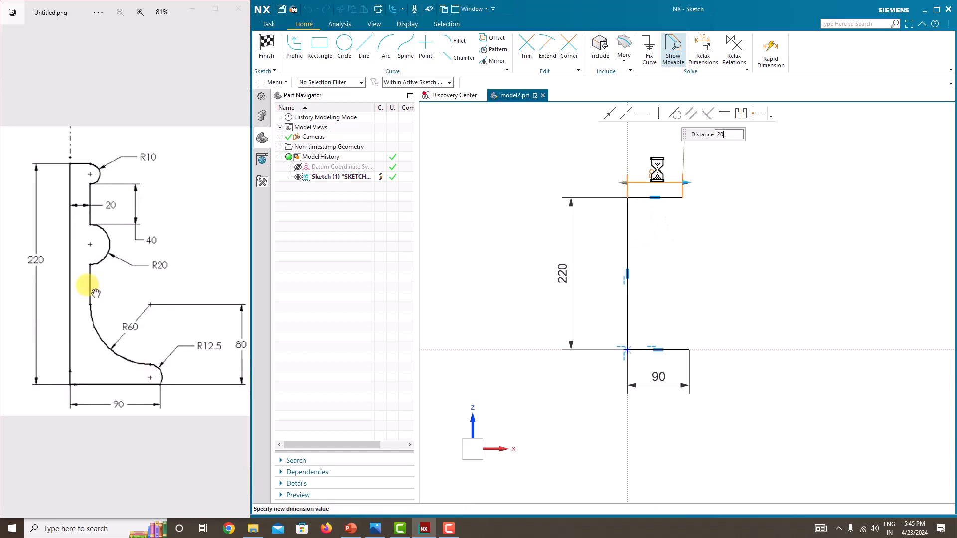
text(20)
key(Return)
click(680, 202)
scroll(641, 198, up, 4)
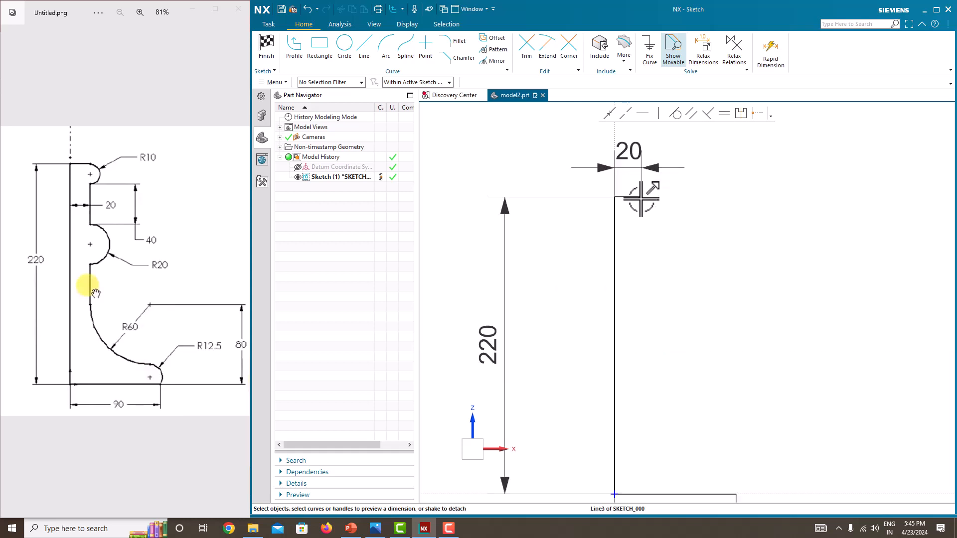
scroll(637, 223, down, 1)
scroll(637, 223, down, 2)
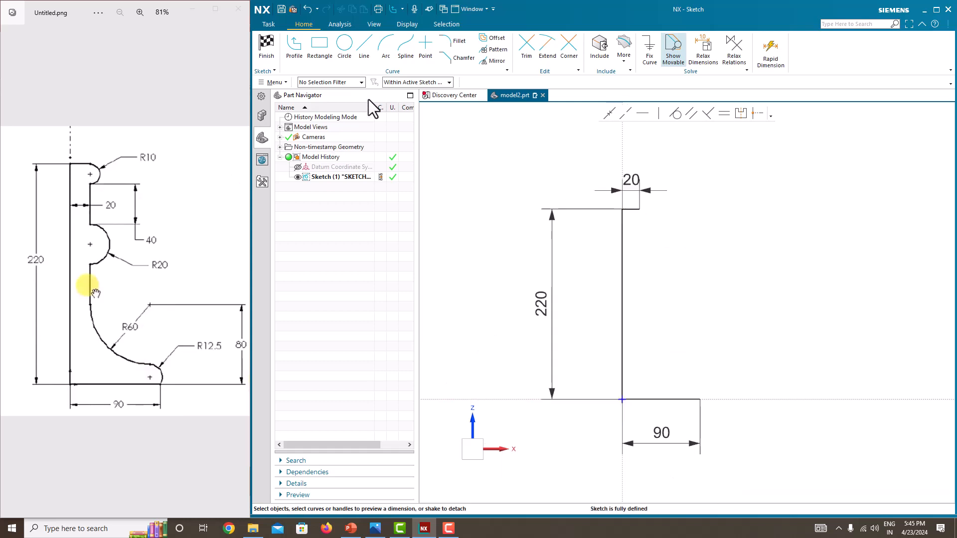
Draw a small semicircular arc by center and endpoints at the top line's end.
click(385, 50)
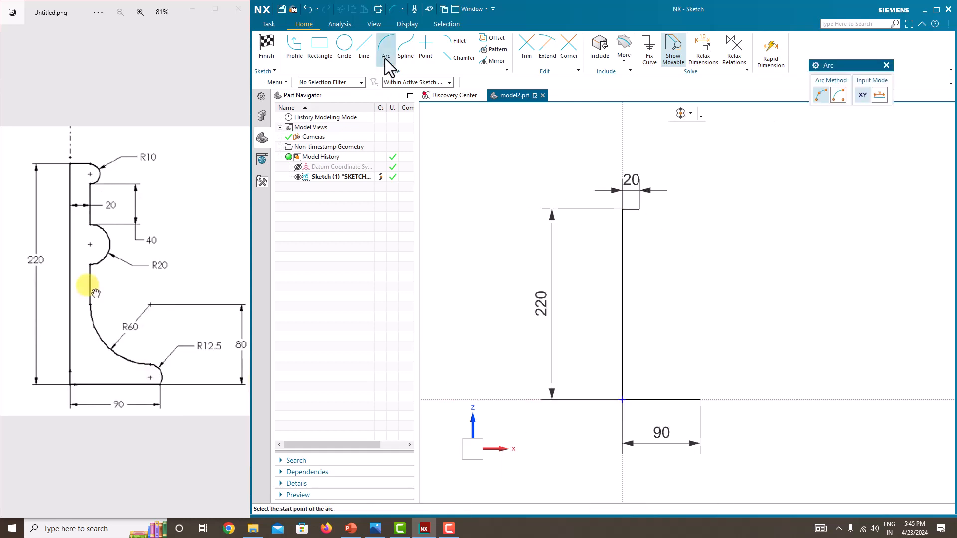
click(838, 92)
scroll(641, 224, up, 3)
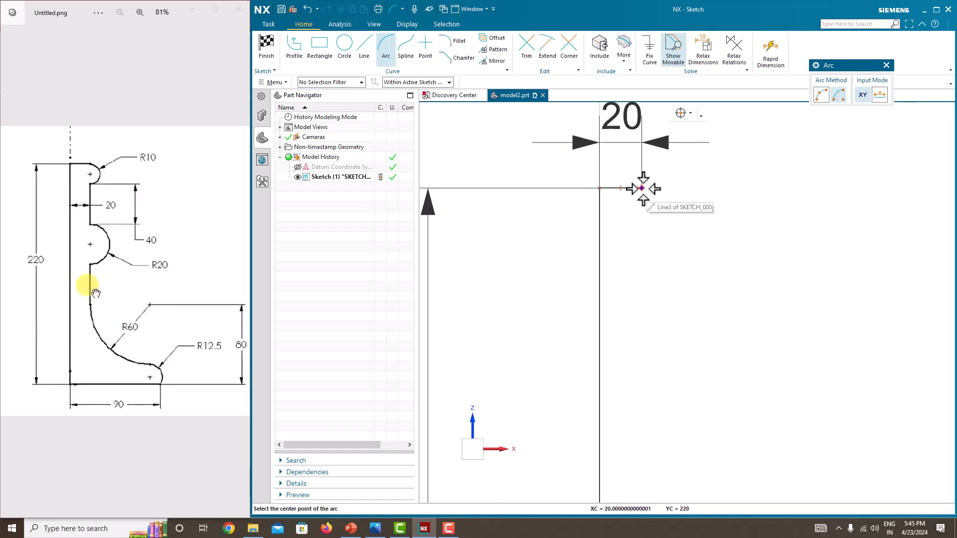
click(641, 189)
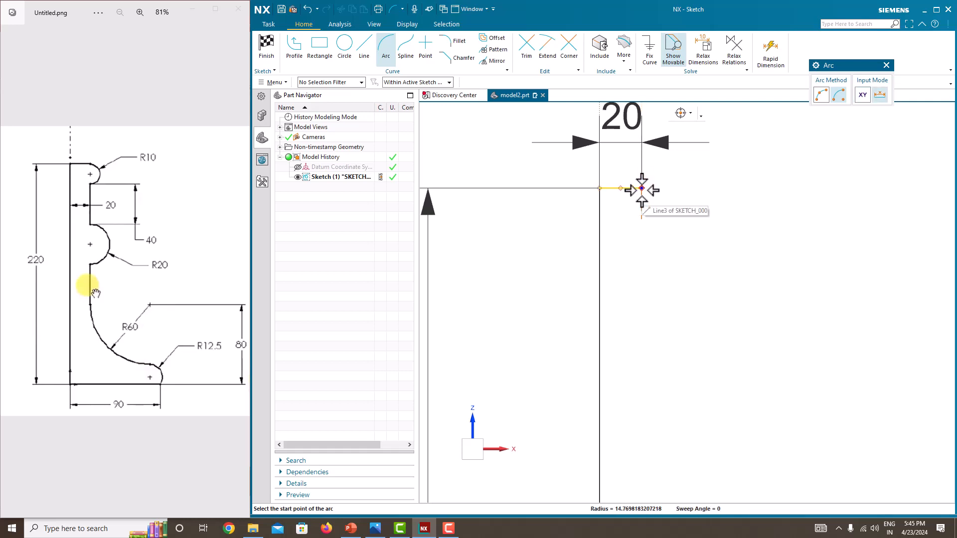
click(641, 189)
click(642, 248)
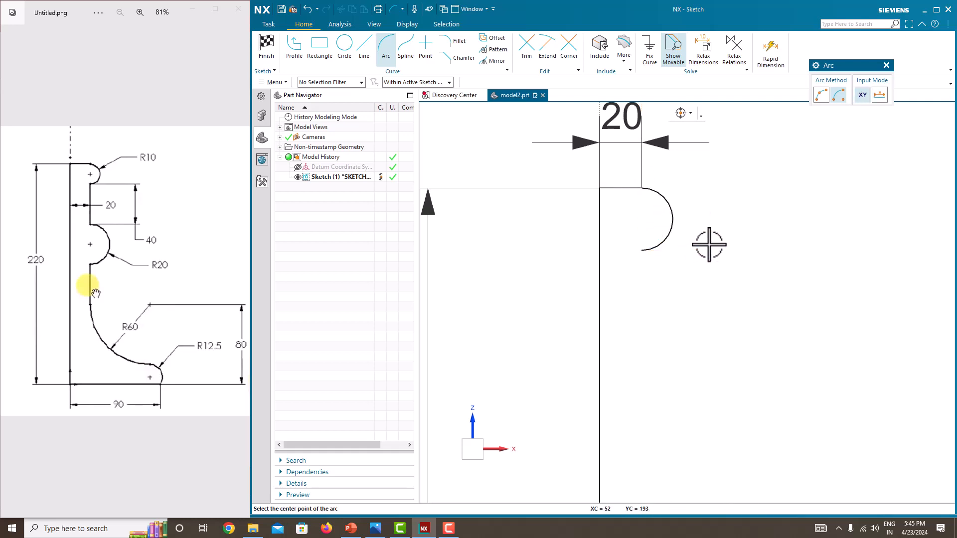
key(Escape)
scroll(706, 246, down, 2)
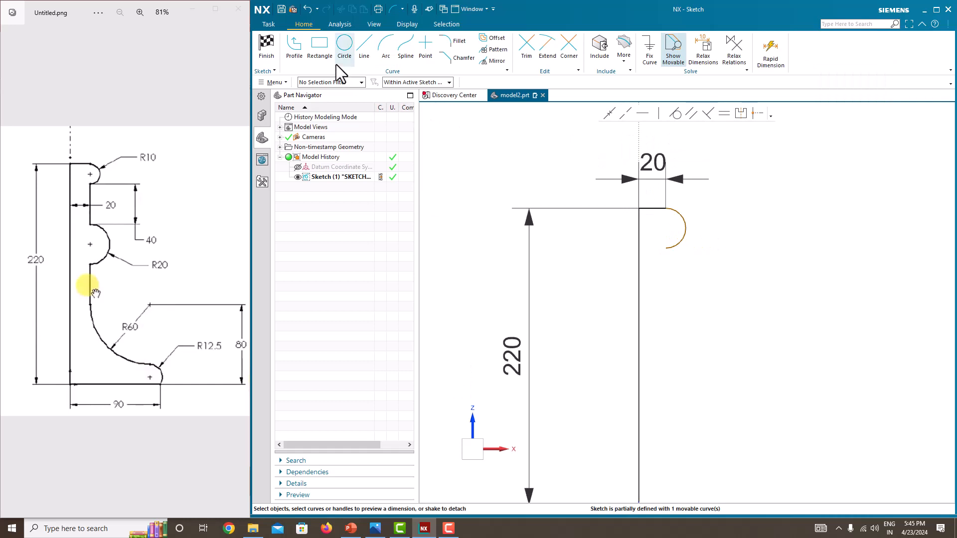
Draw a short vertical line down from the small arc's lower end.
click(363, 47)
click(666, 247)
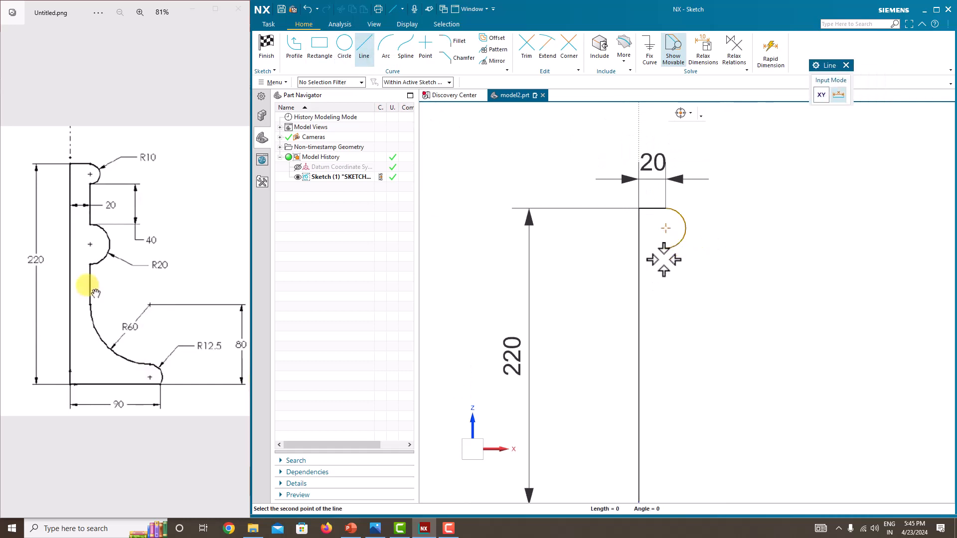
click(666, 290)
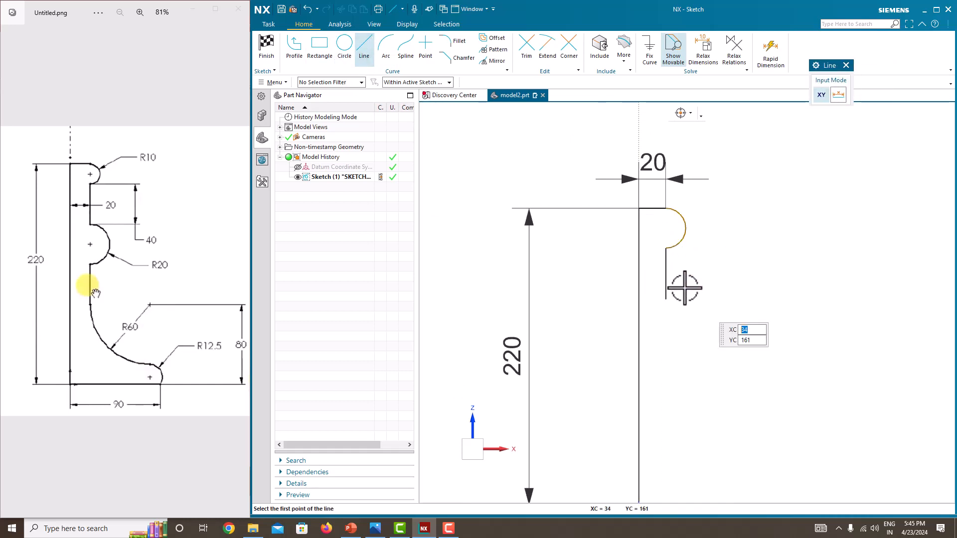
key(Escape)
Draw a larger outward half-arc centred at the short line's lower end.
click(387, 47)
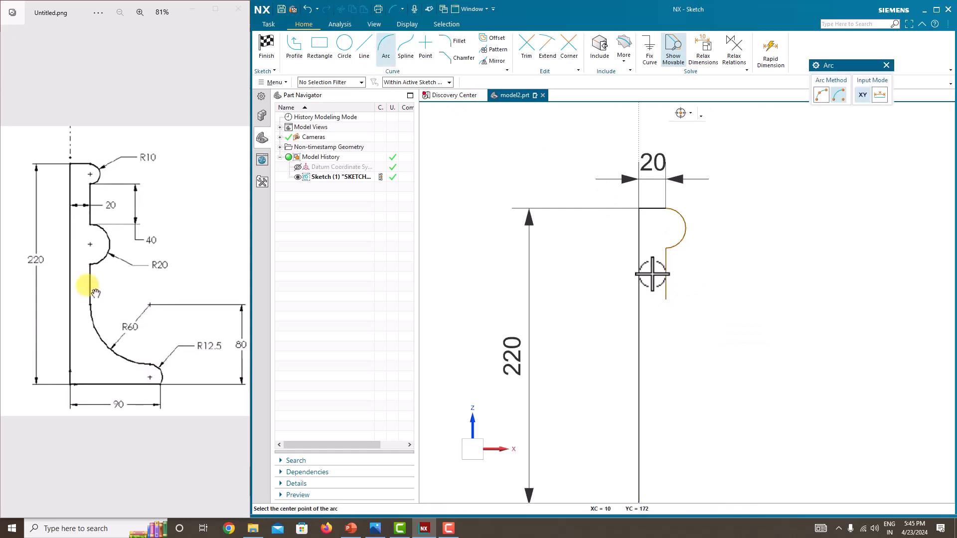
click(666, 299)
key(Escape)
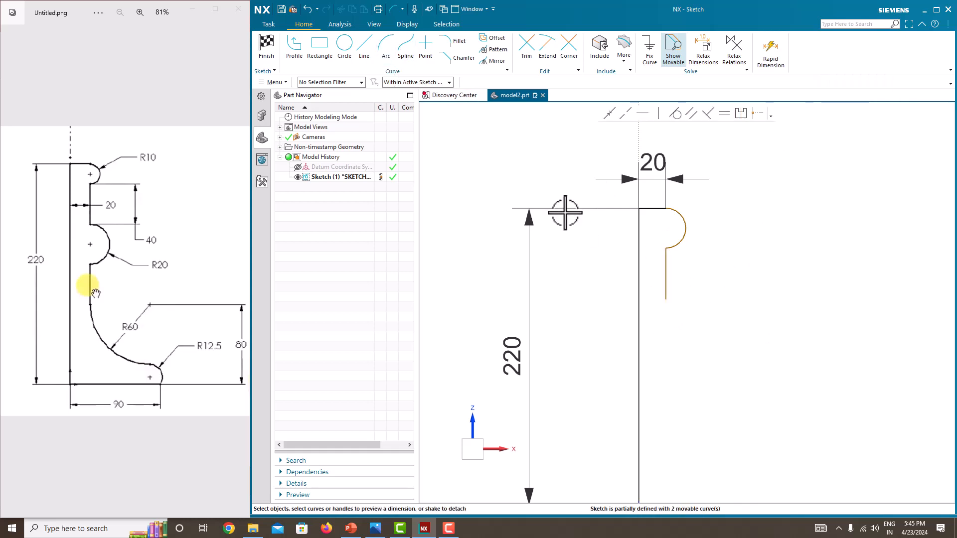
click(388, 60)
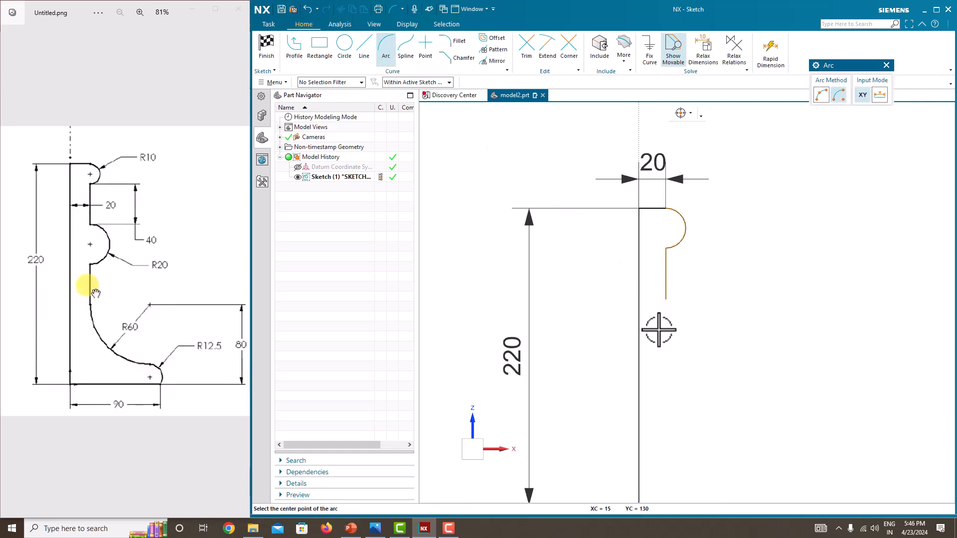
click(666, 300)
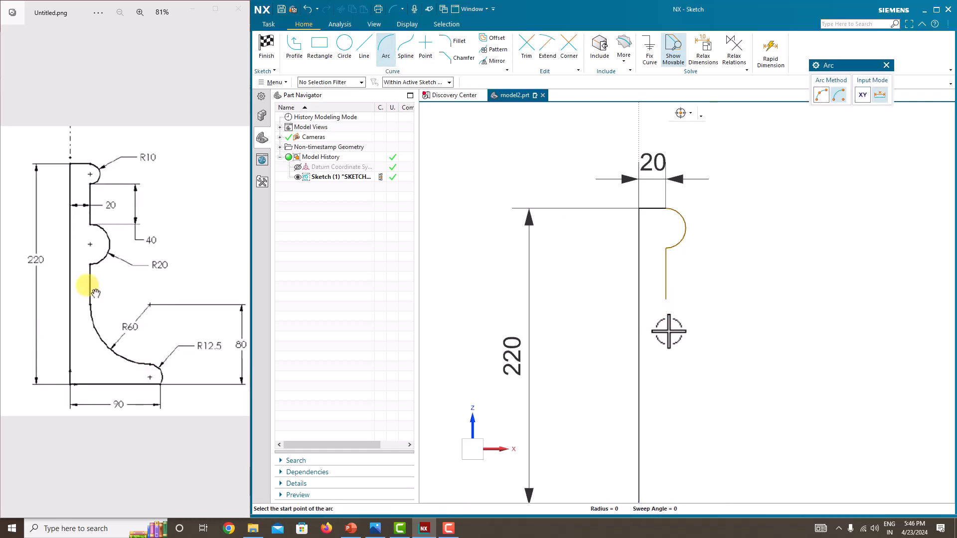
click(668, 300)
click(665, 361)
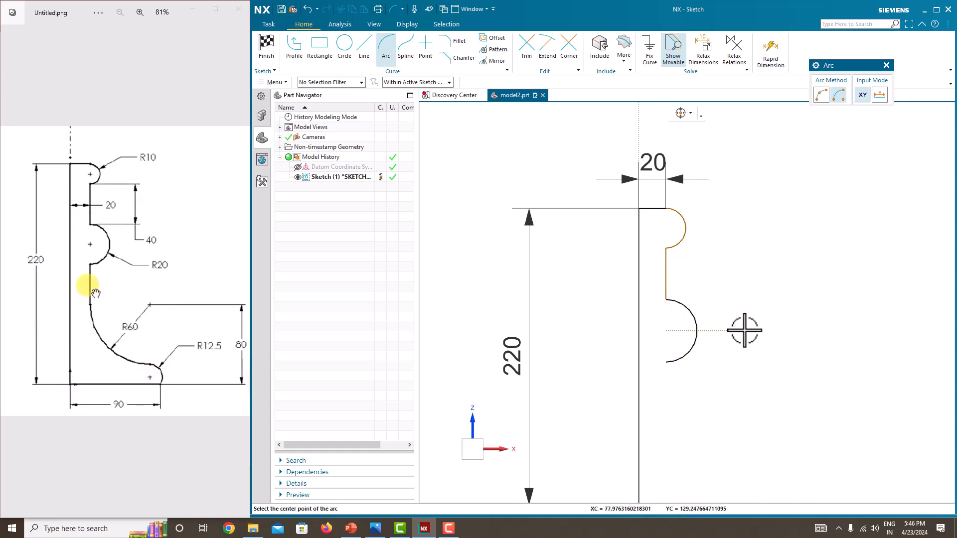
key(Escape)
scroll(721, 336, down, 3)
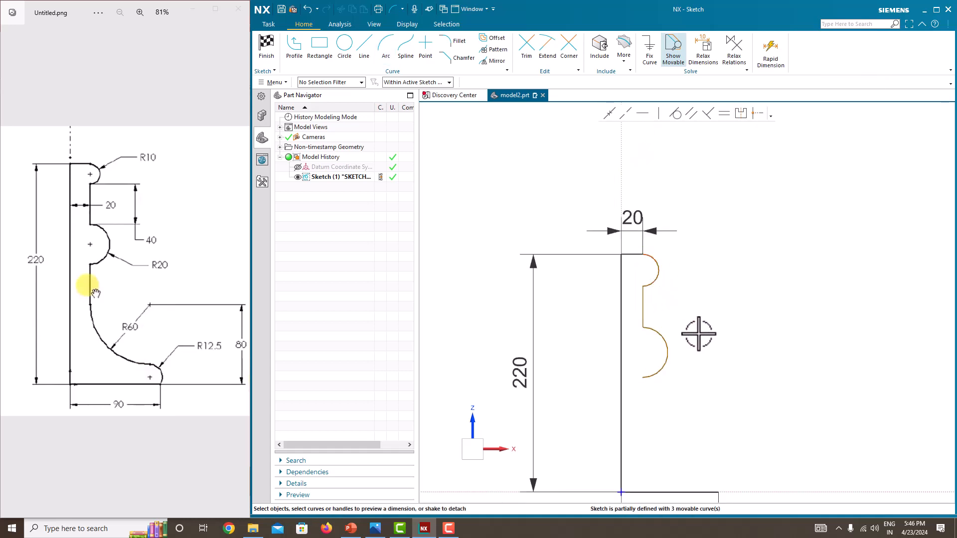
Add a 20 offset between the short and long vertical edges, and make the upper arc R10.
click(643, 308)
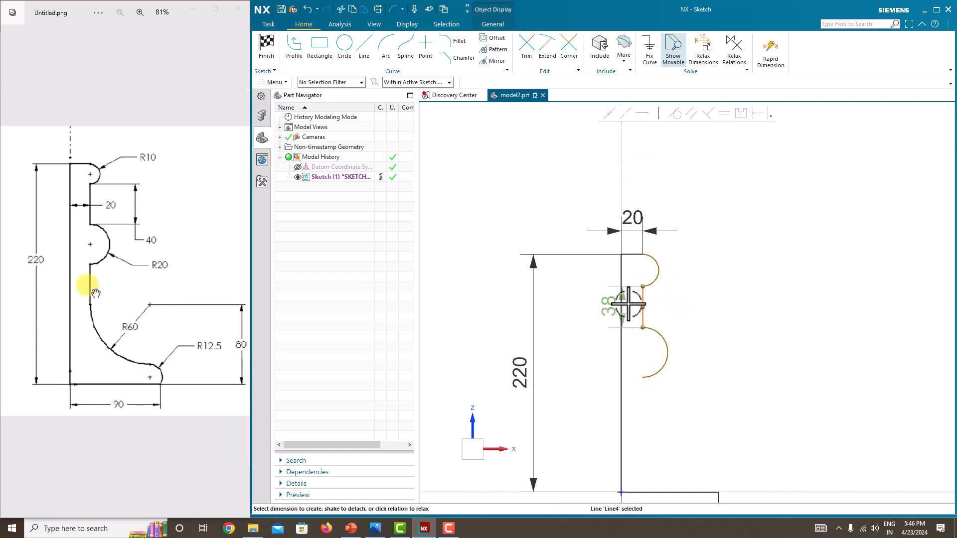
click(621, 303)
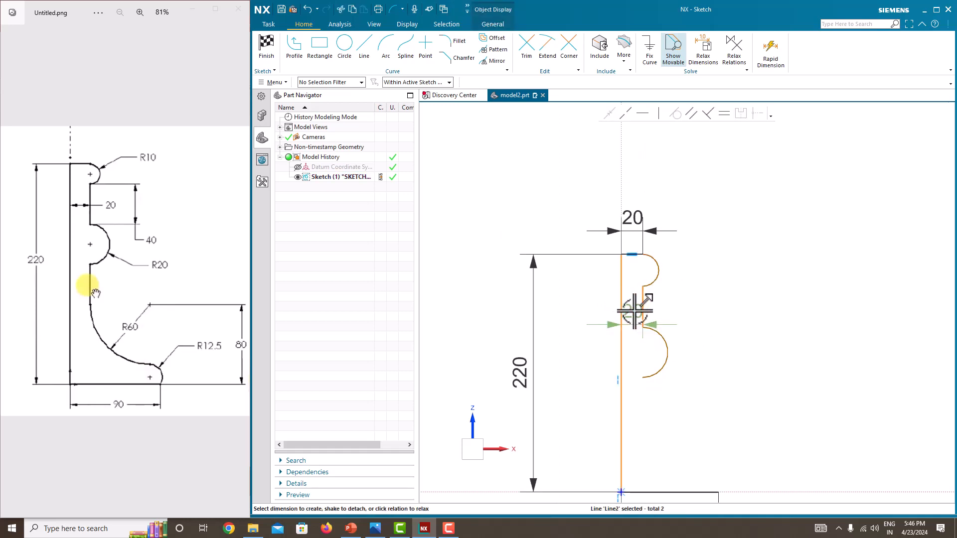
click(635, 310)
key(Return)
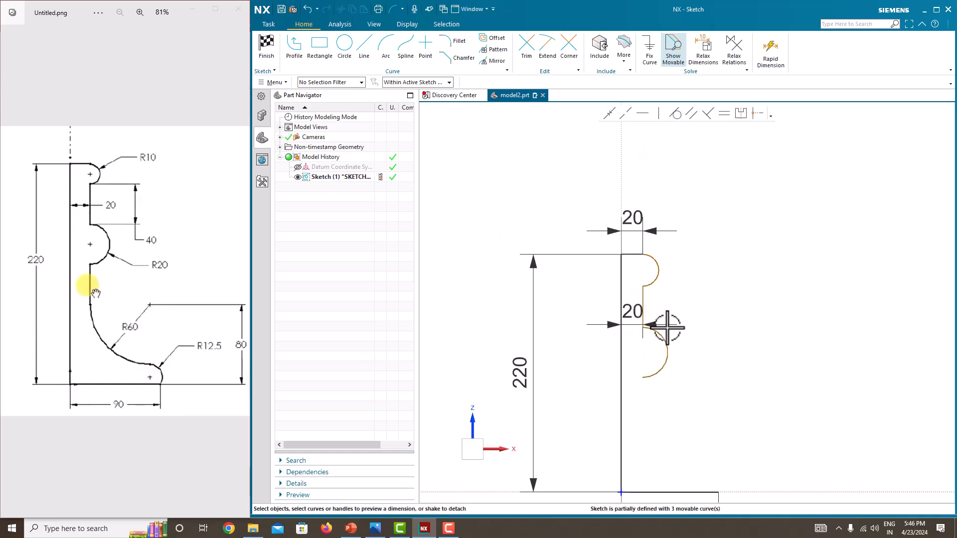
click(662, 270)
click(756, 250)
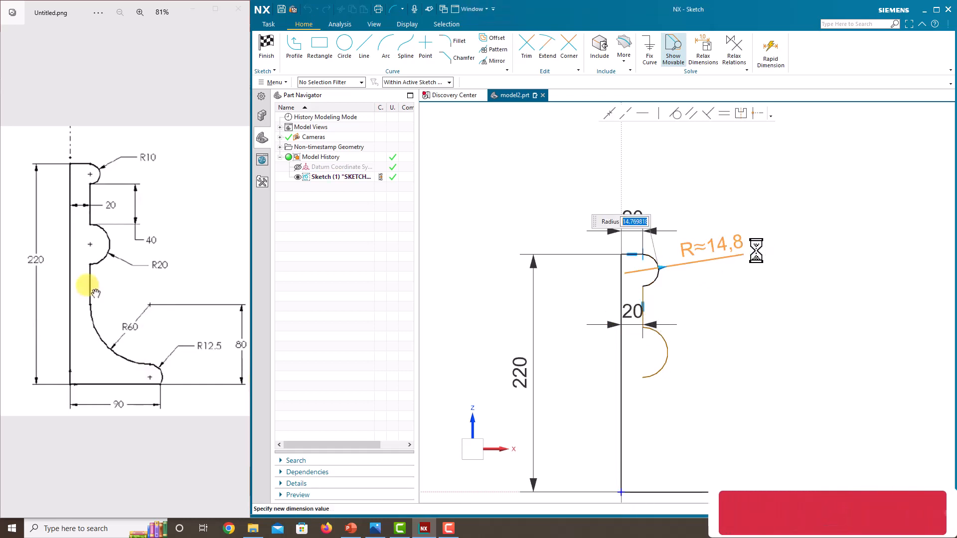
text(10)
key(Return)
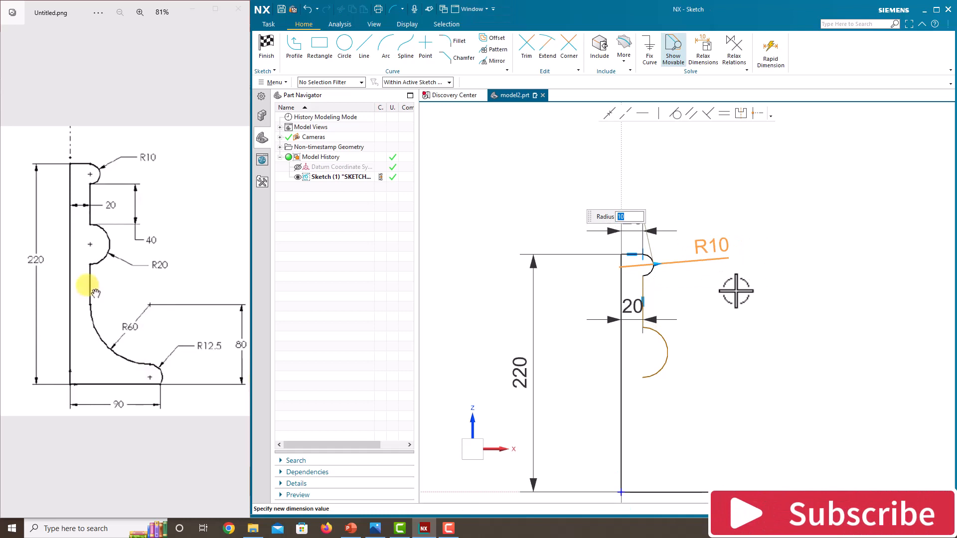
Set the vertical segment between the two arcs to a length of 20.
scroll(641, 297, up, 2)
click(643, 288)
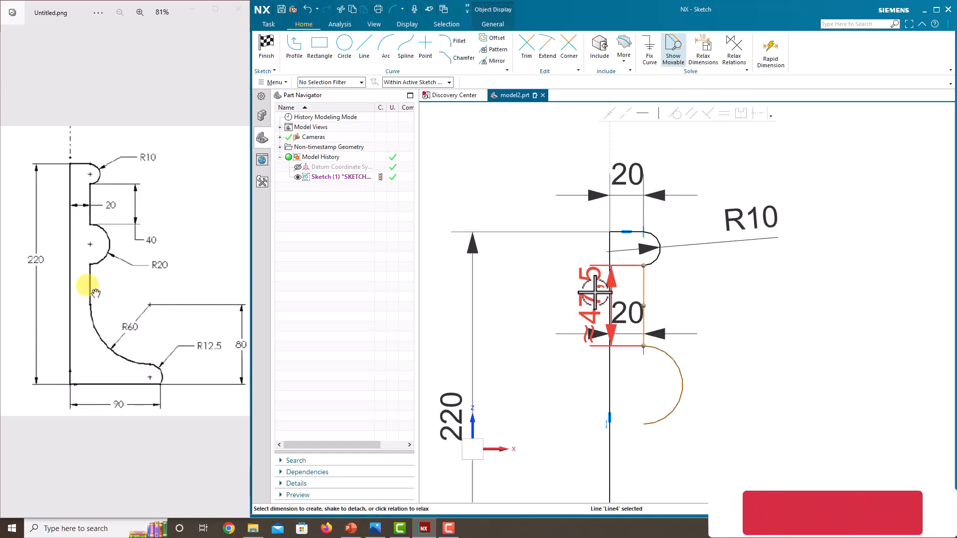
drag(595, 292, 737, 305)
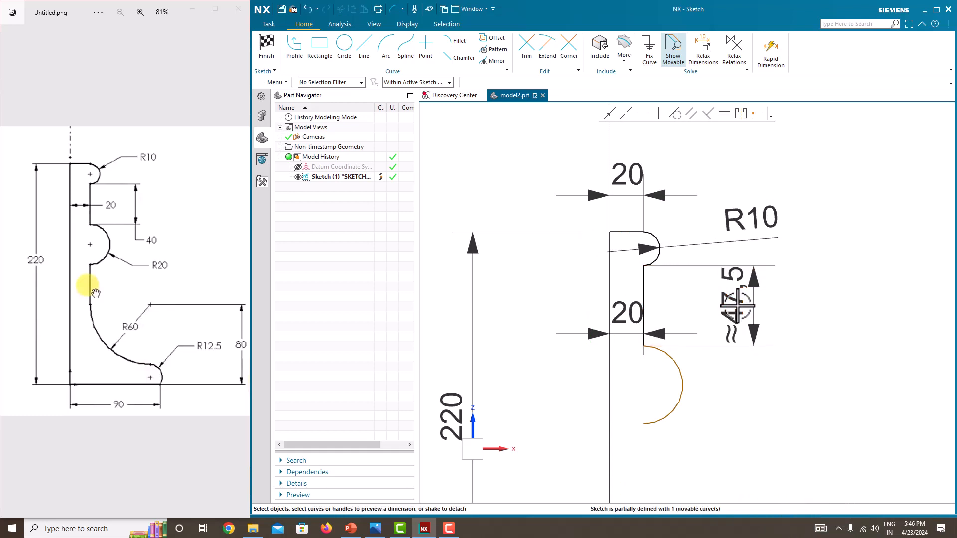
double_click(737, 305)
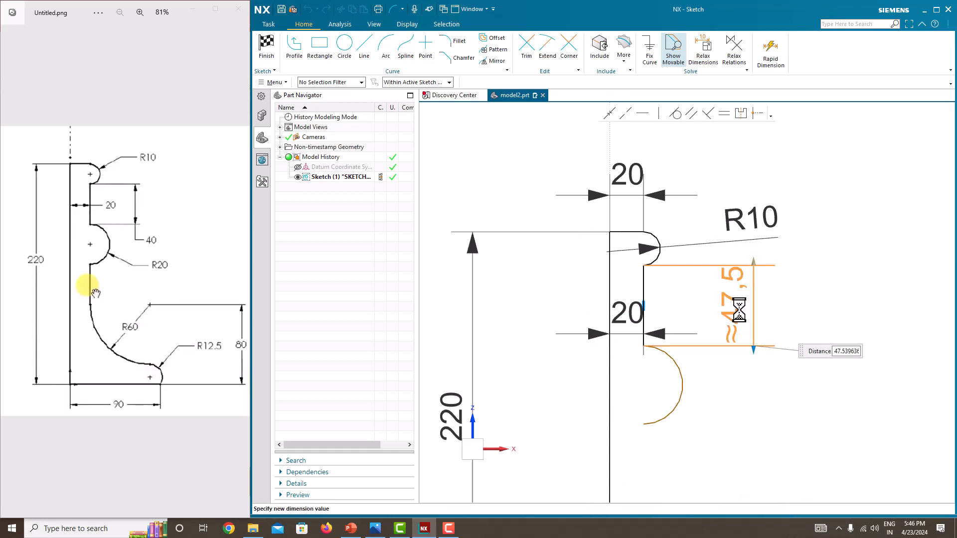
text(20)
key(Return)
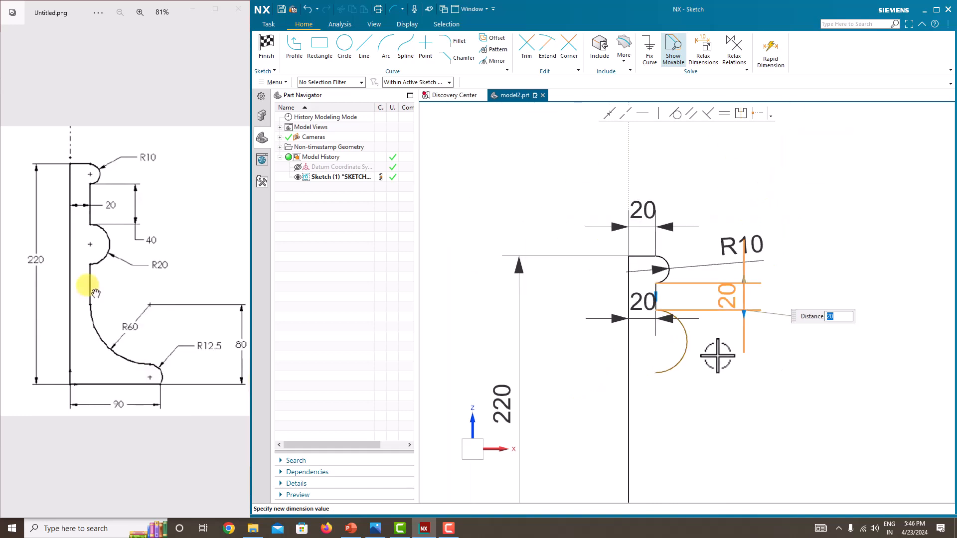
scroll(717, 356, down, 3)
drag(667, 322, 627, 329)
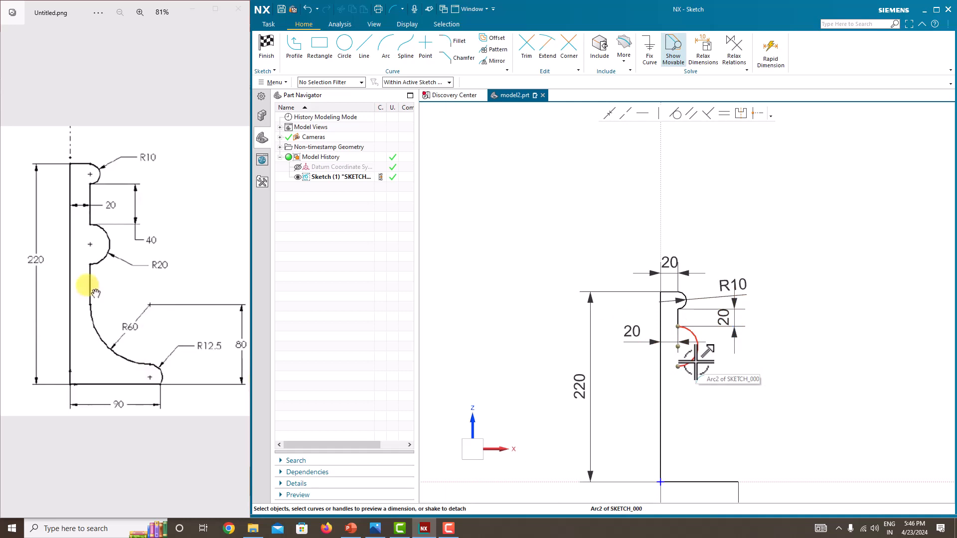
Give the lower arc a radius of 20.
click(696, 362)
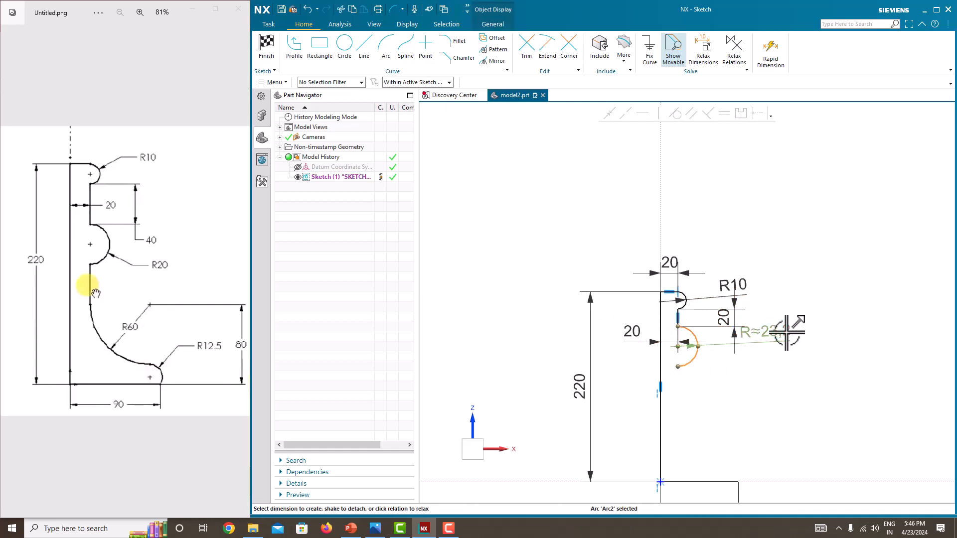
click(786, 332)
text(20)
key(Return)
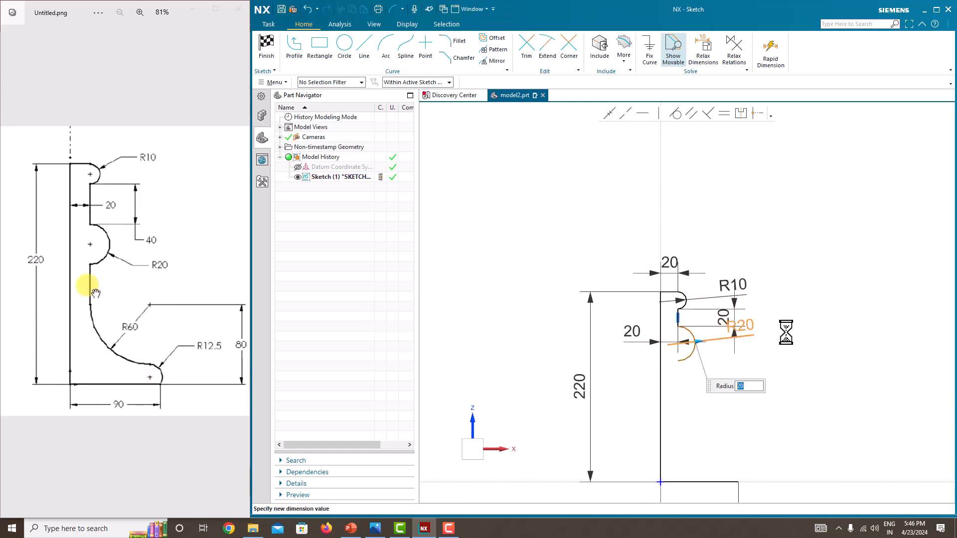
key(Escape)
scroll(694, 364, down, 3)
scroll(659, 354, up, 4)
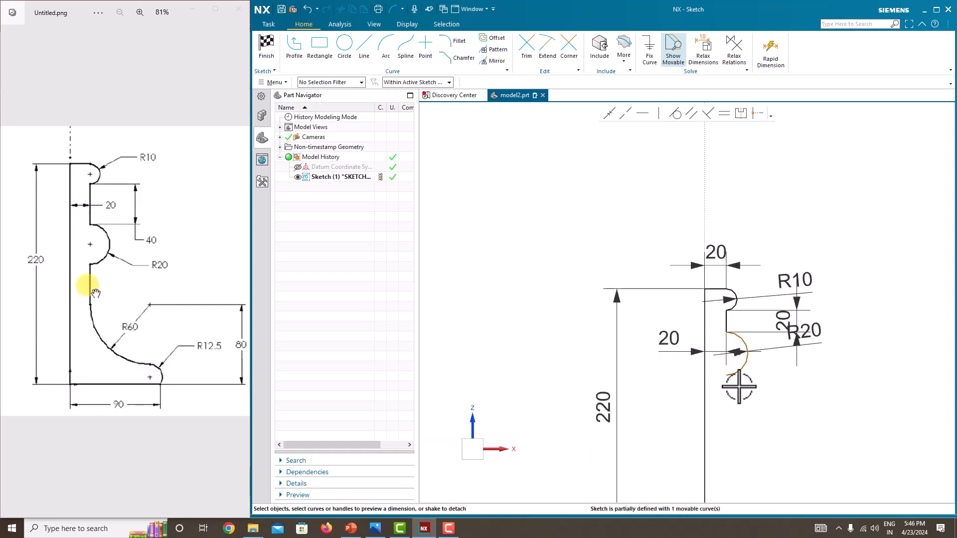
scroll(735, 386, up, 3)
scroll(641, 340, down, 3)
click(363, 50)
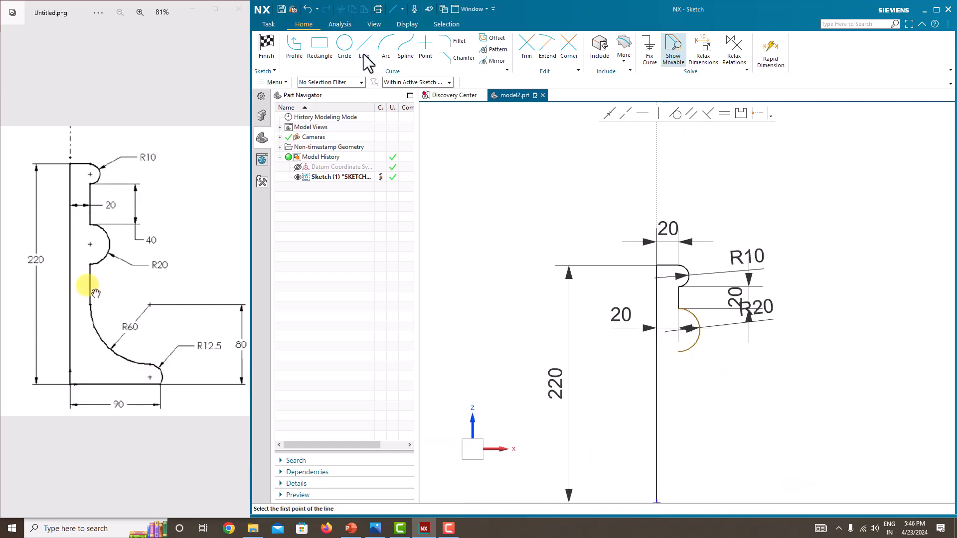
Draw a vertical line down from the R20 arc's lower end.
click(678, 352)
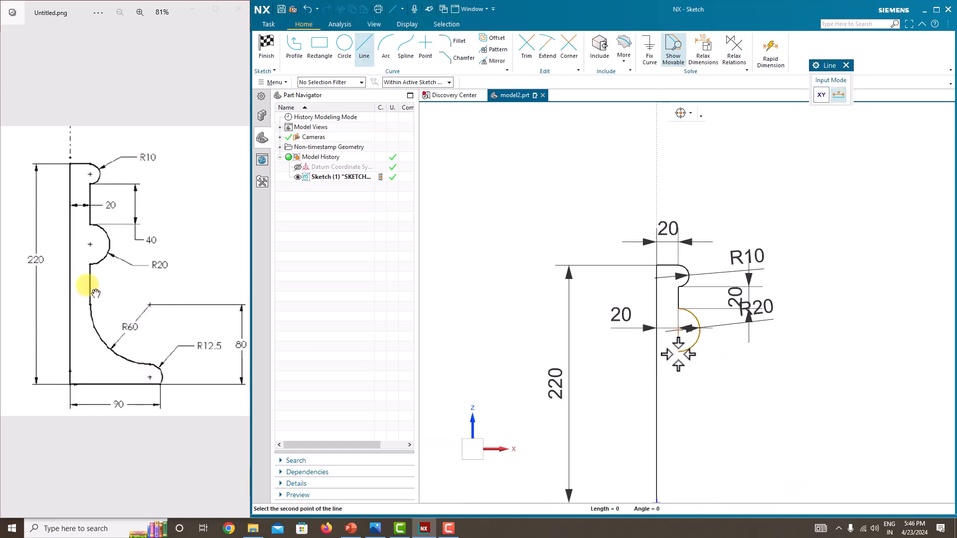
click(679, 416)
key(Escape)
Dimension the new line 20 from the main vertical edge.
click(678, 381)
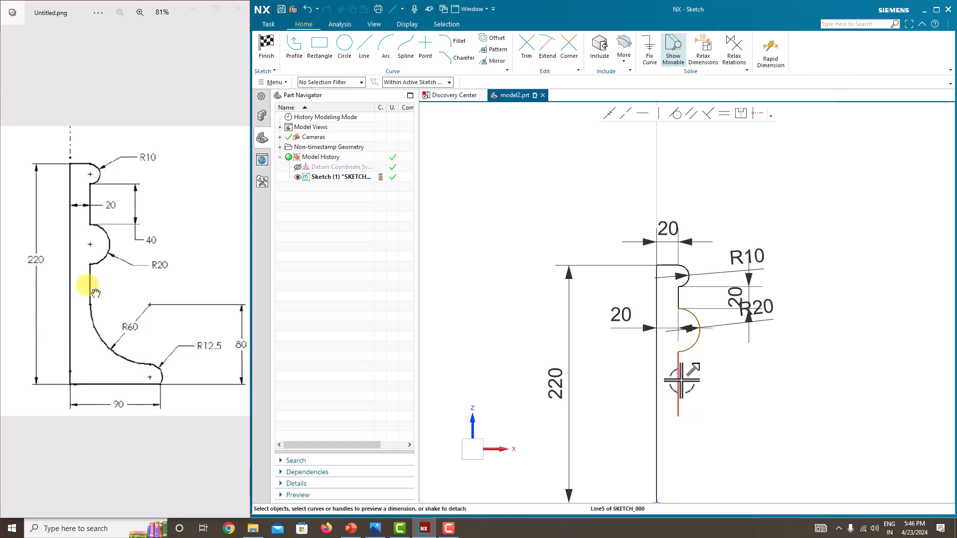
click(656, 349)
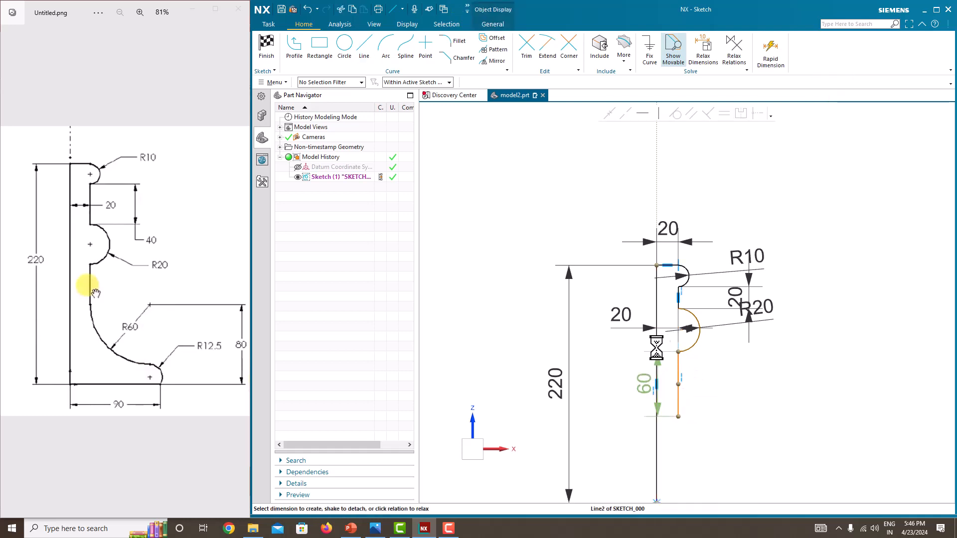
click(667, 394)
key(Return)
scroll(669, 417, up, 3)
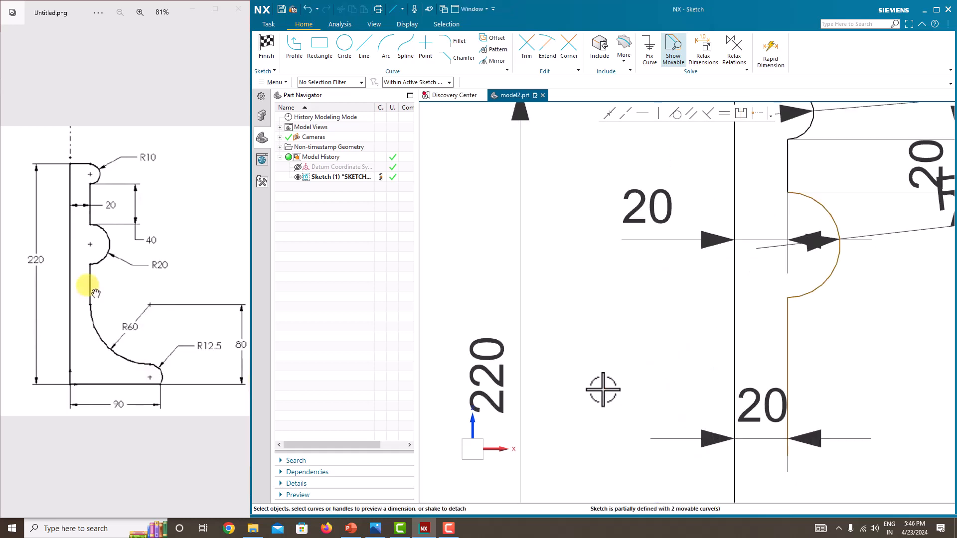
scroll(605, 387, down, 3)
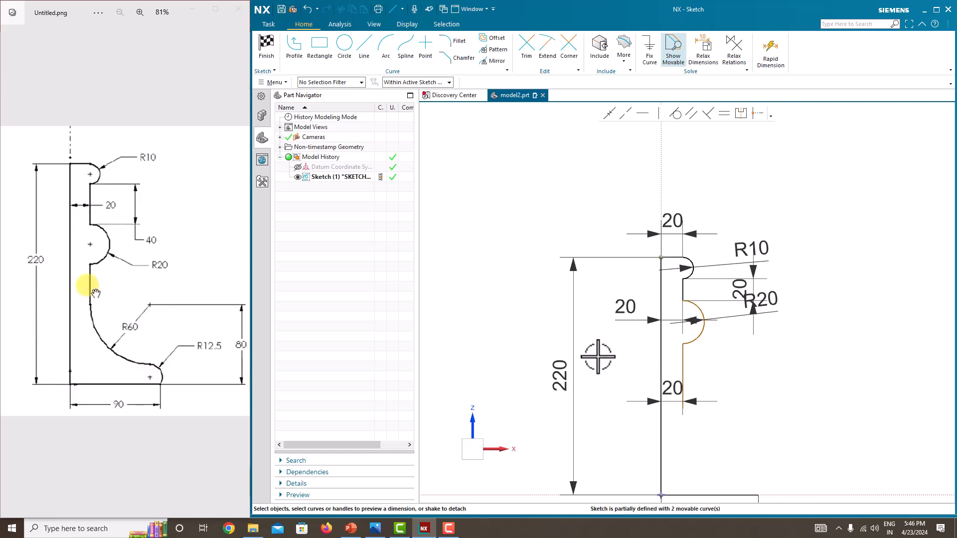
scroll(597, 356, down, 3)
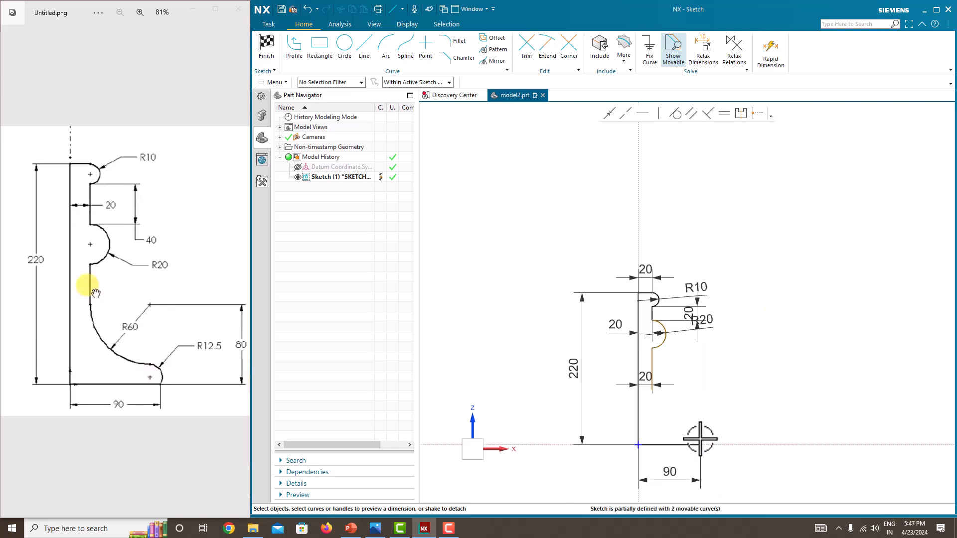
scroll(697, 441, up, 5)
scroll(656, 409, down, 1)
scroll(656, 409, down, 1)
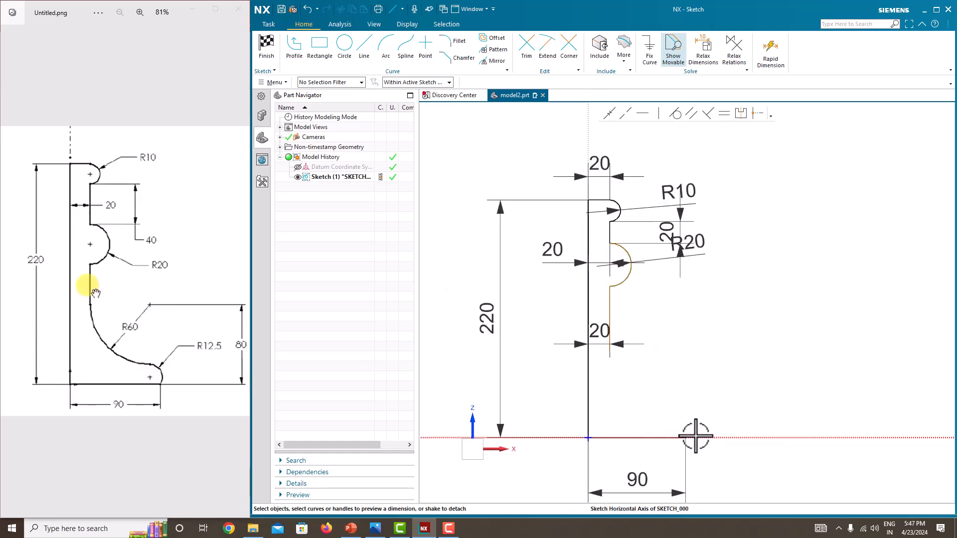
Draw a corner arc at the right end of the 90 base line.
click(390, 54)
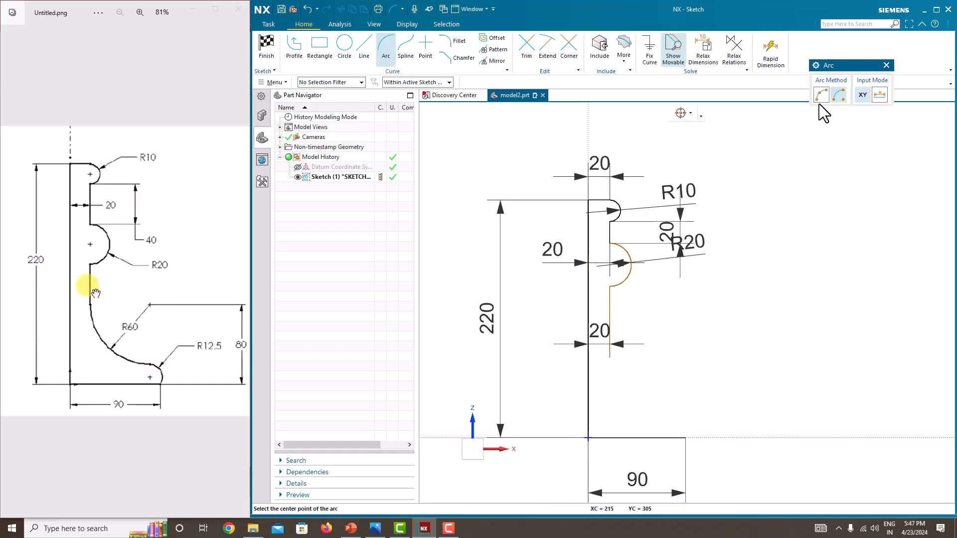
click(685, 438)
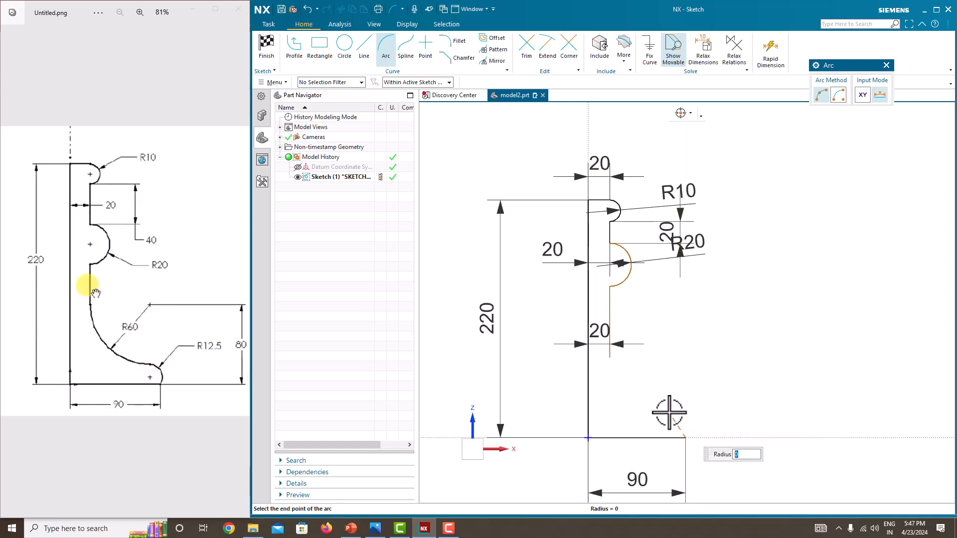
click(669, 413)
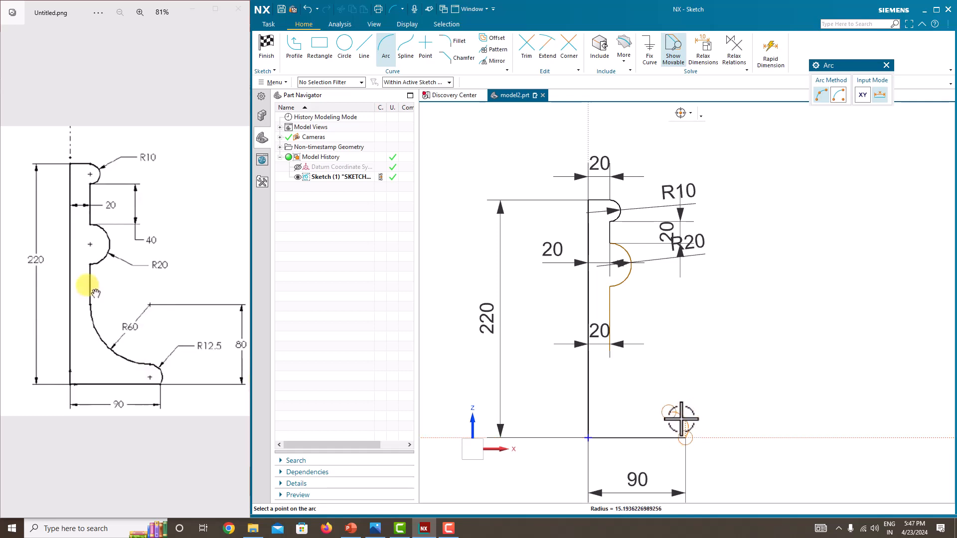
click(680, 419)
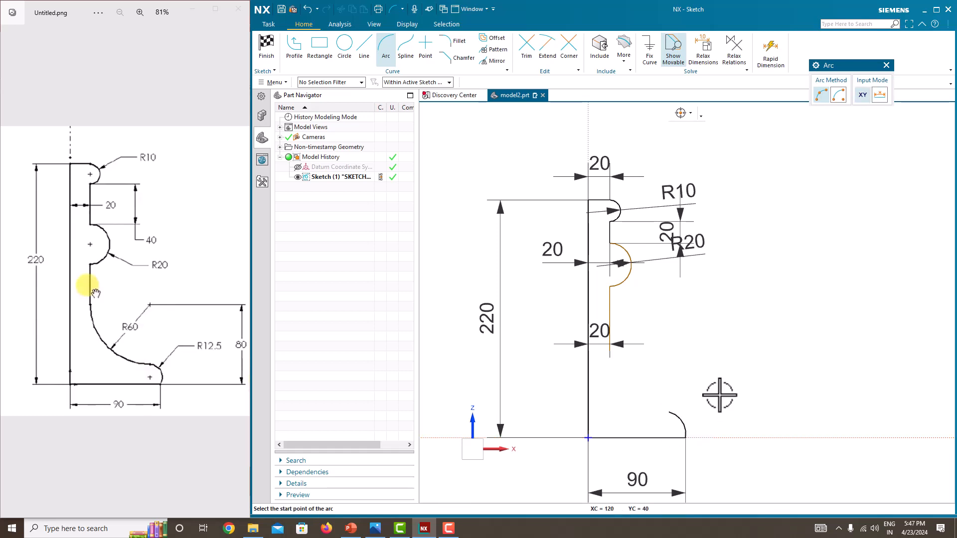
key(Escape)
Set the corner arc's radius to 12.5.
scroll(661, 406, up, 1)
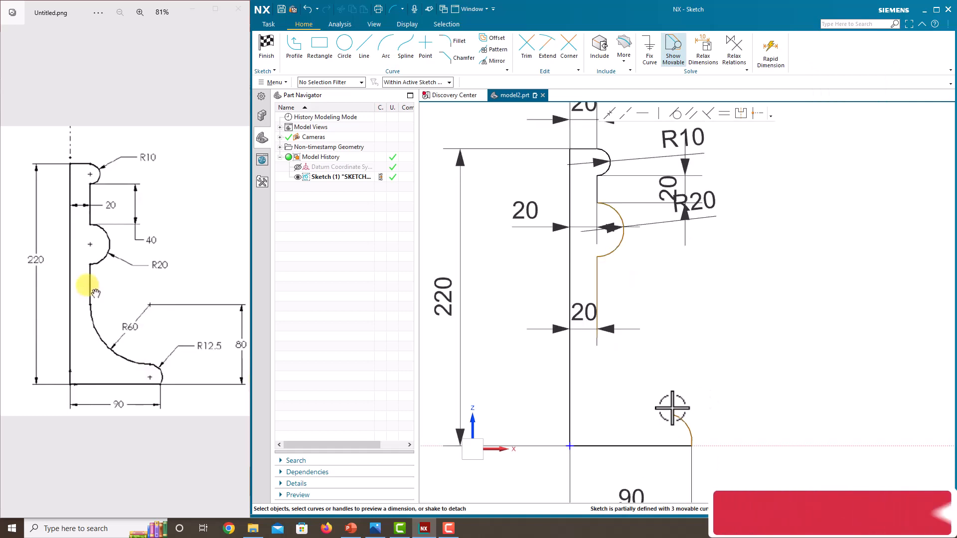
key(d)
click(683, 420)
click(775, 373)
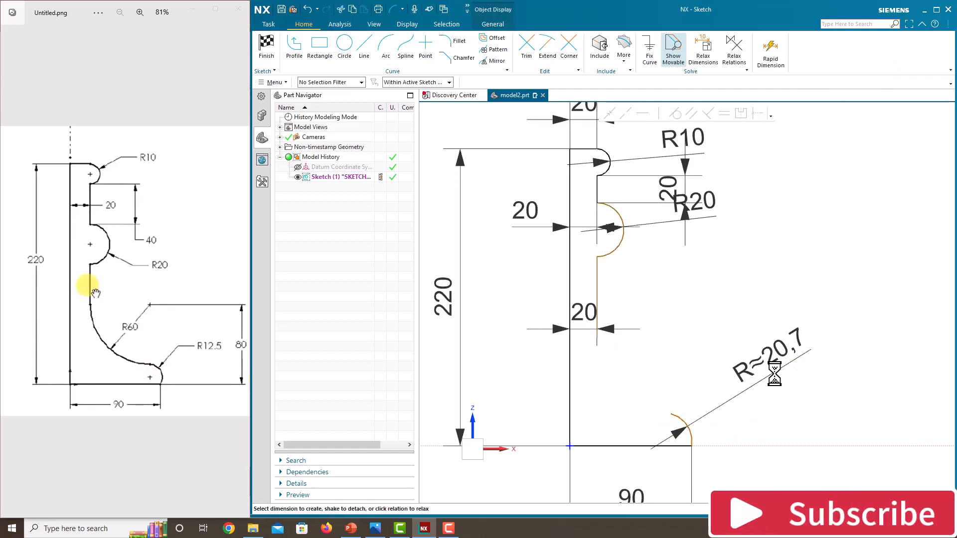
text(12.5)
key(Return)
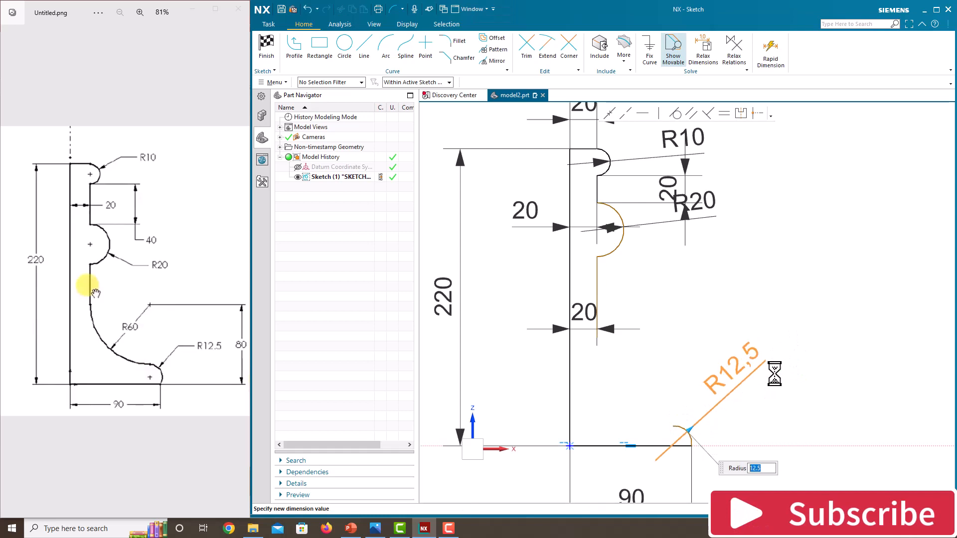
key(Escape)
scroll(694, 414, down, 3)
scroll(693, 429, up, 5)
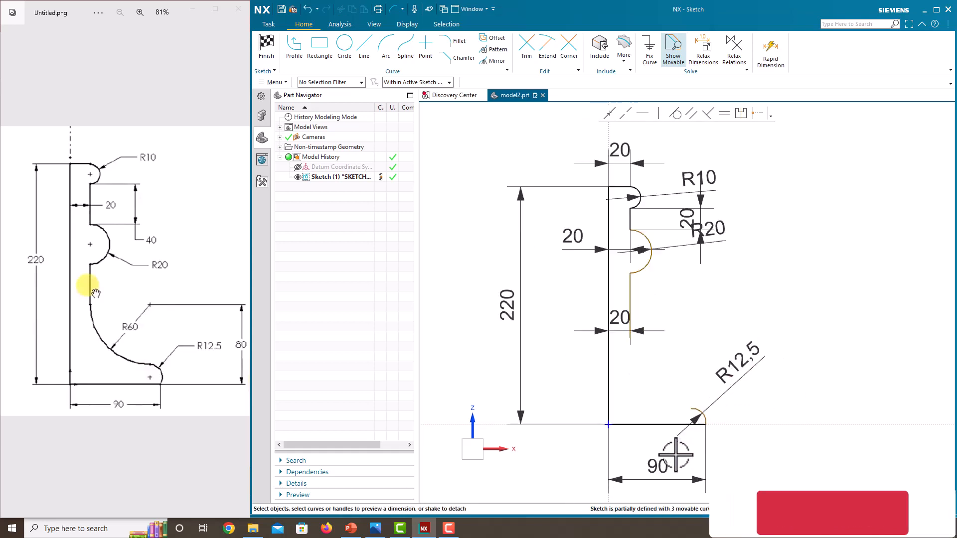
scroll(709, 439, up, 3)
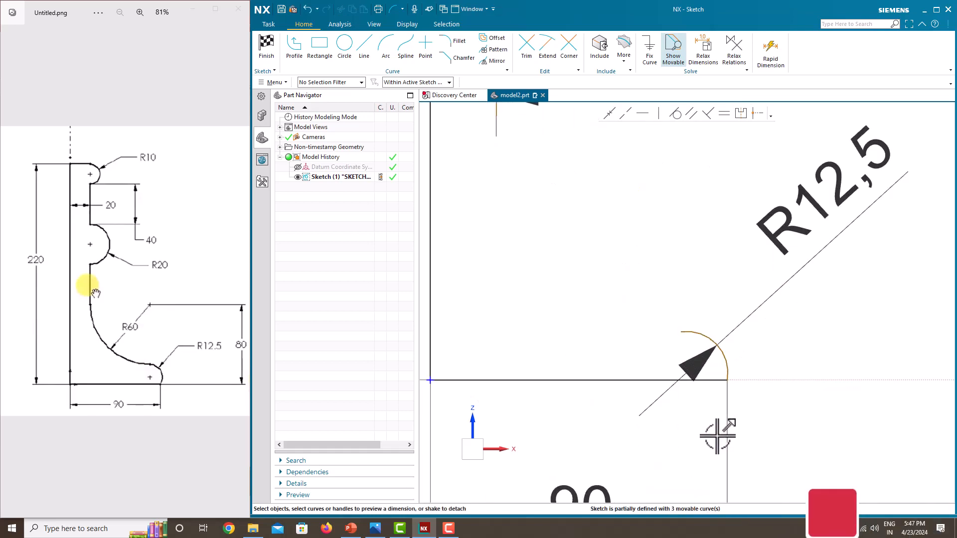
Add a 0 horizontal distance from the base line's end to the arc centre.
click(692, 332)
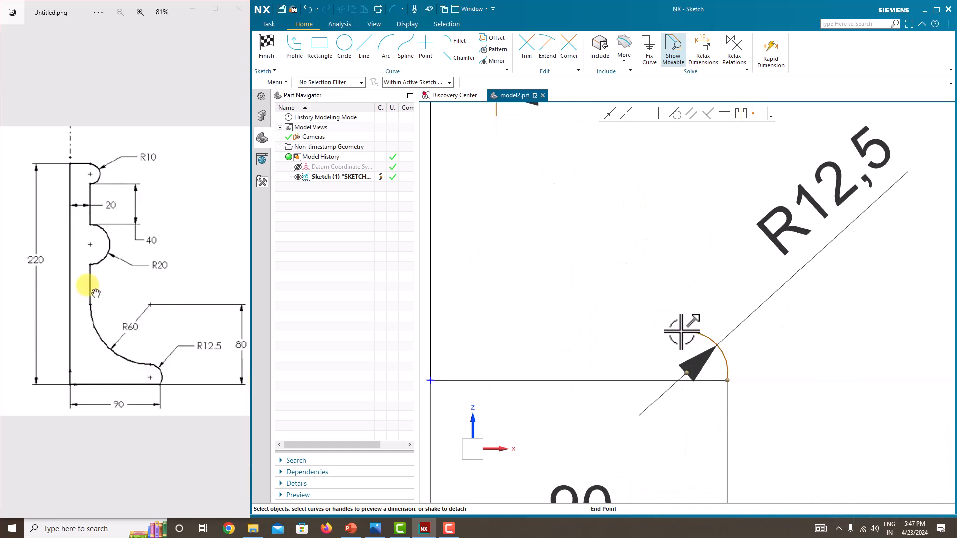
click(689, 371)
scroll(664, 422, down, 4)
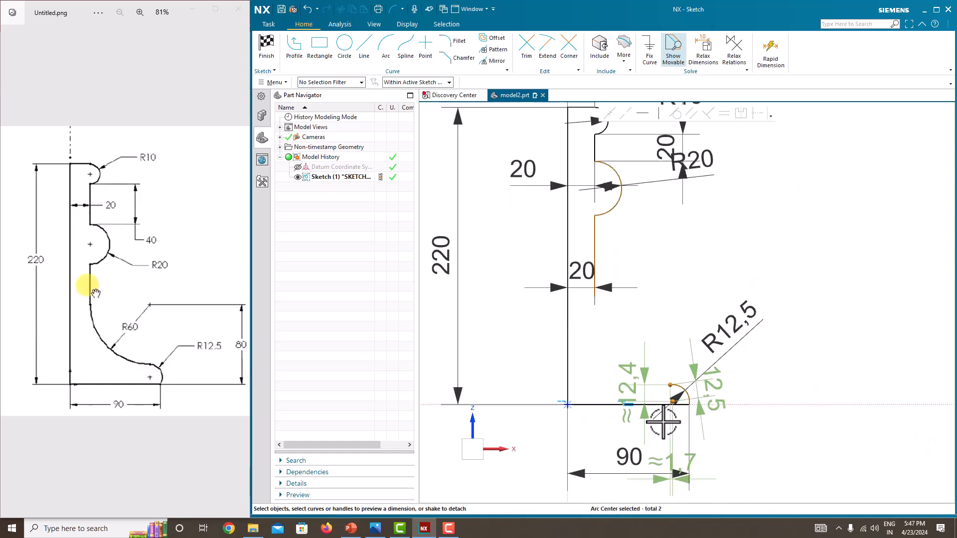
scroll(674, 468, up, 4)
scroll(673, 468, down, 1)
click(688, 488)
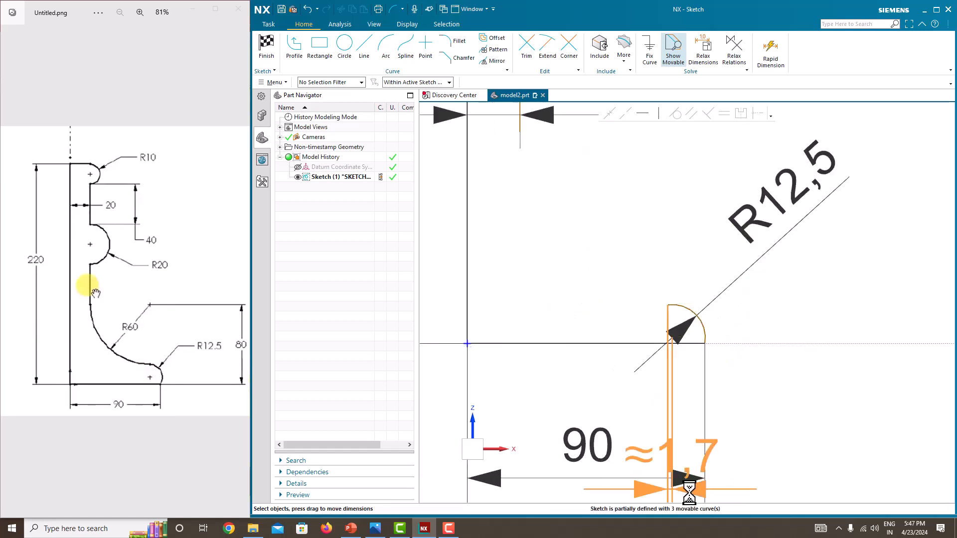
text(0)
key(Return)
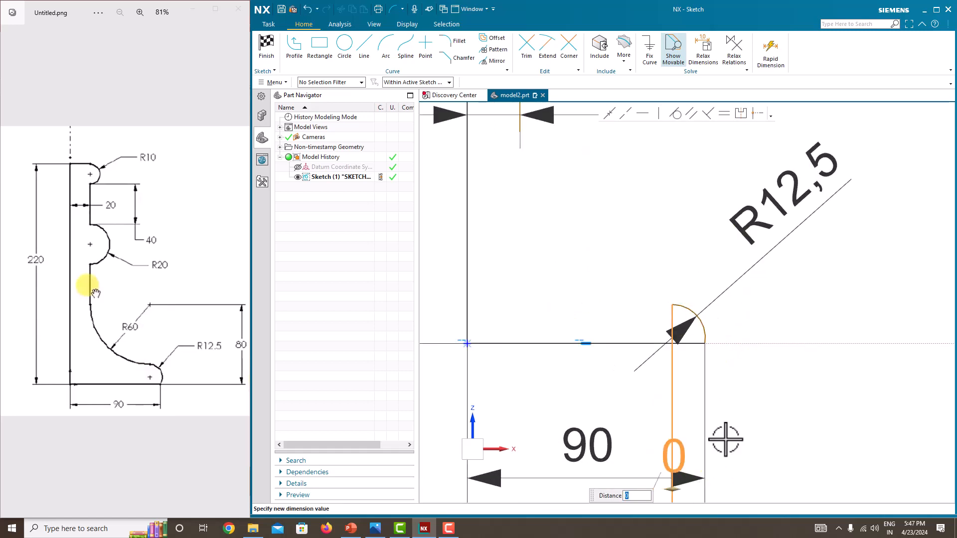
scroll(679, 298, up, 2)
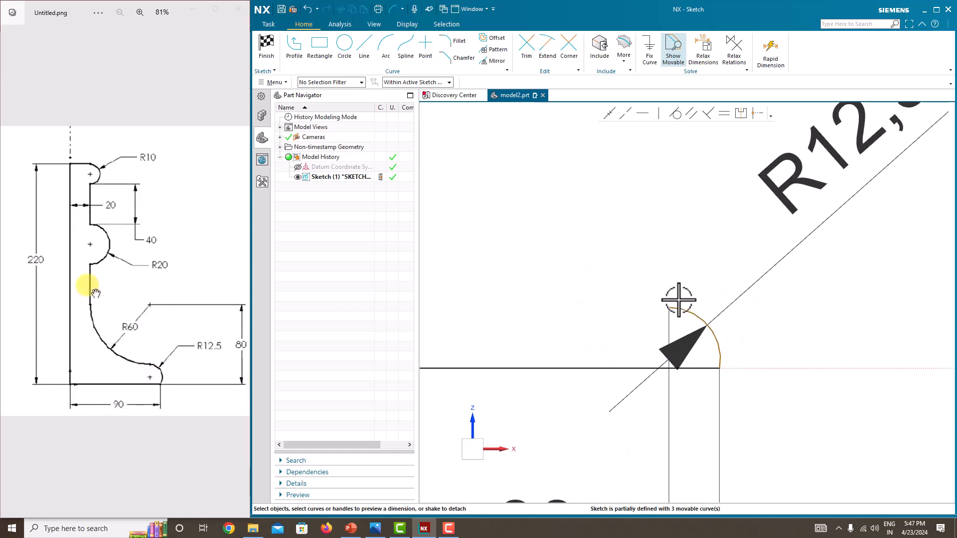
scroll(678, 299, down, 4)
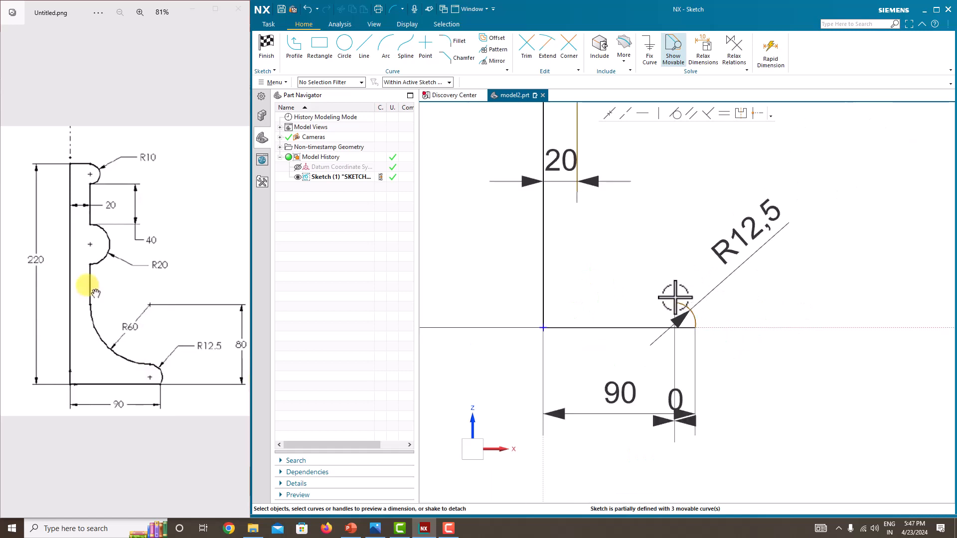
Draw a three-point concave arc from the 20 line's end to the R12.5 arc's top.
click(387, 57)
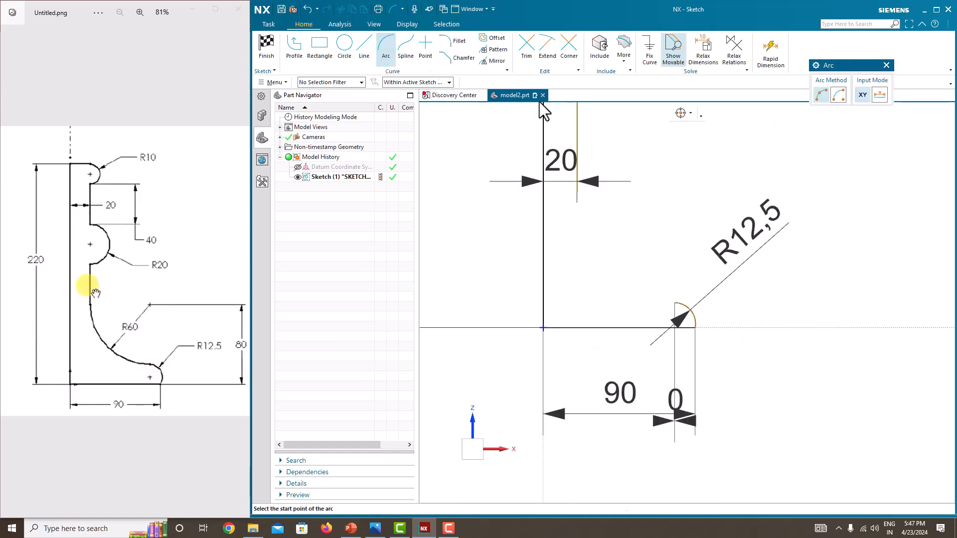
click(577, 193)
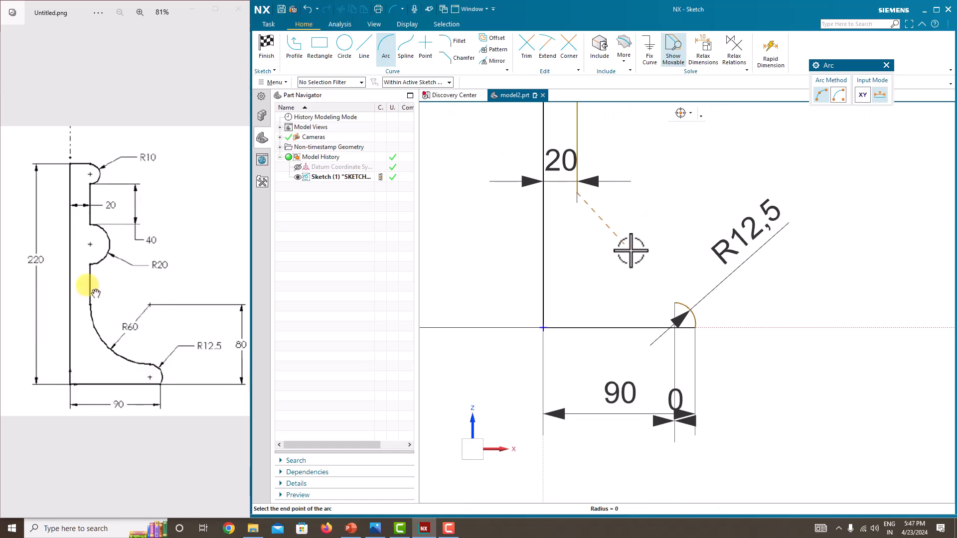
click(674, 303)
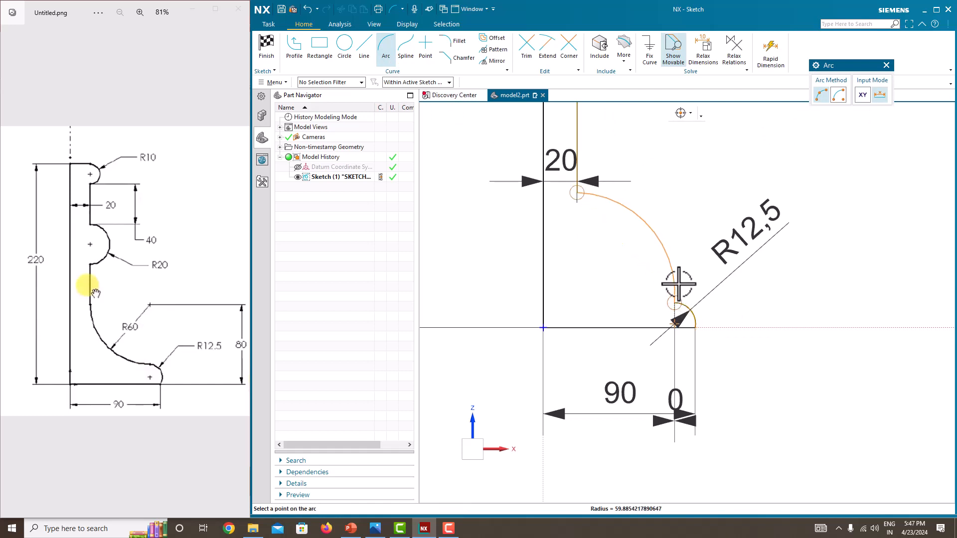
click(644, 286)
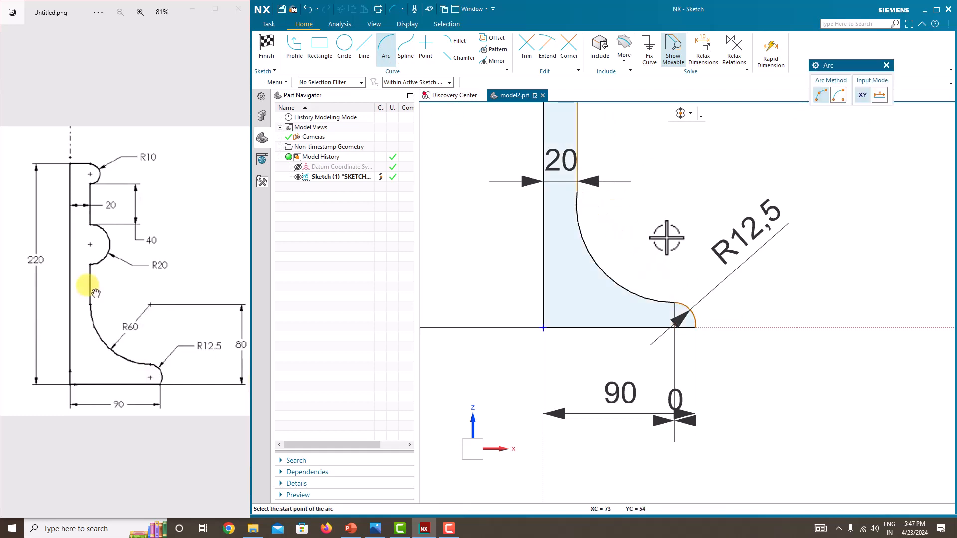
key(Escape)
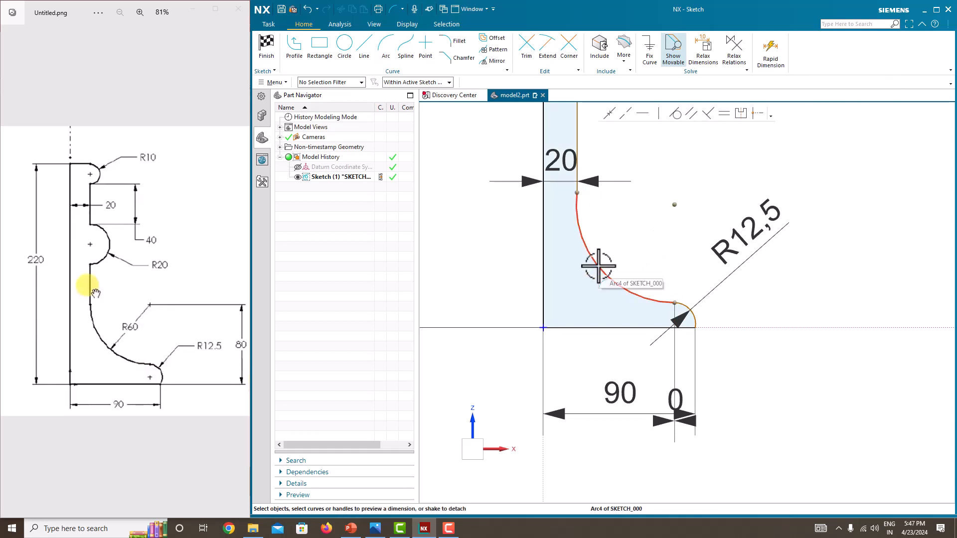
Dimension the concave arc to a radius of 60.
click(598, 265)
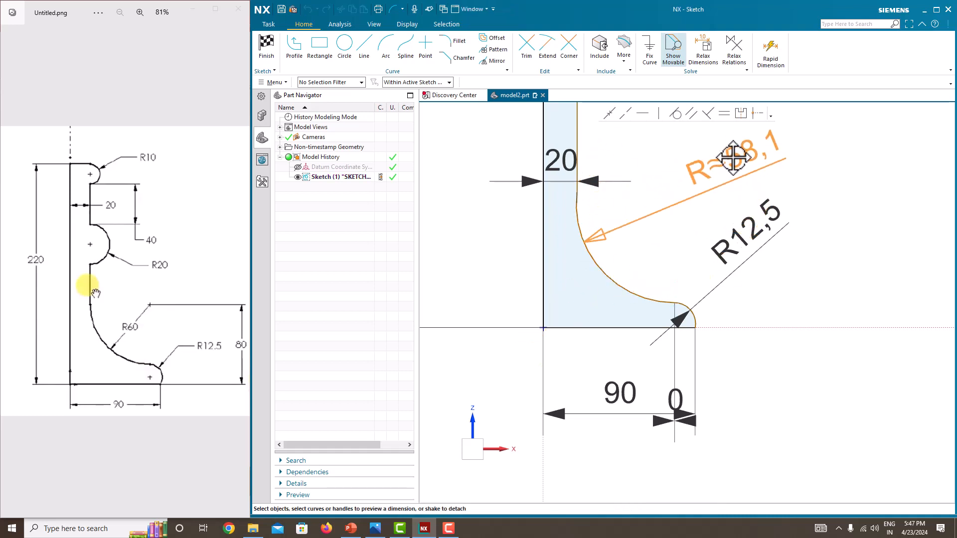
click(737, 152)
key(Return)
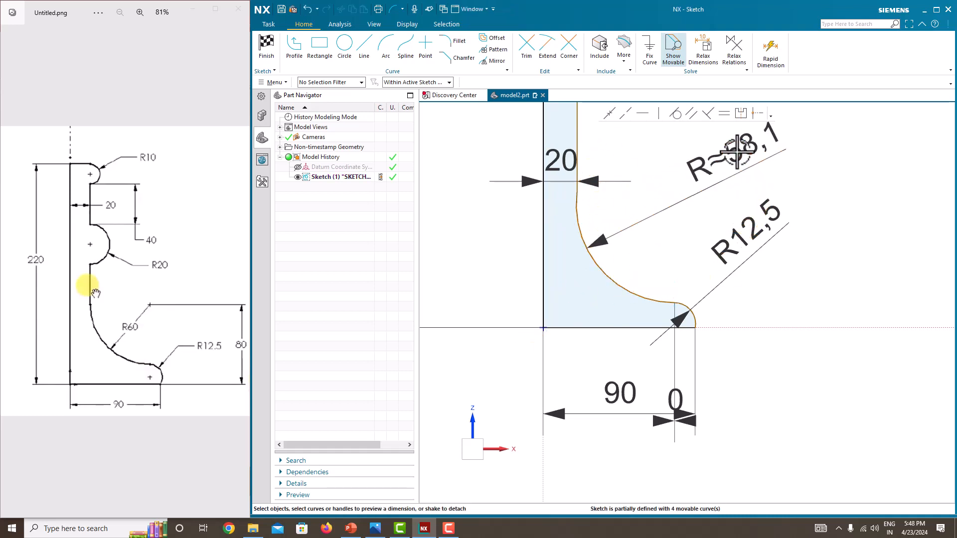
double_click(736, 152)
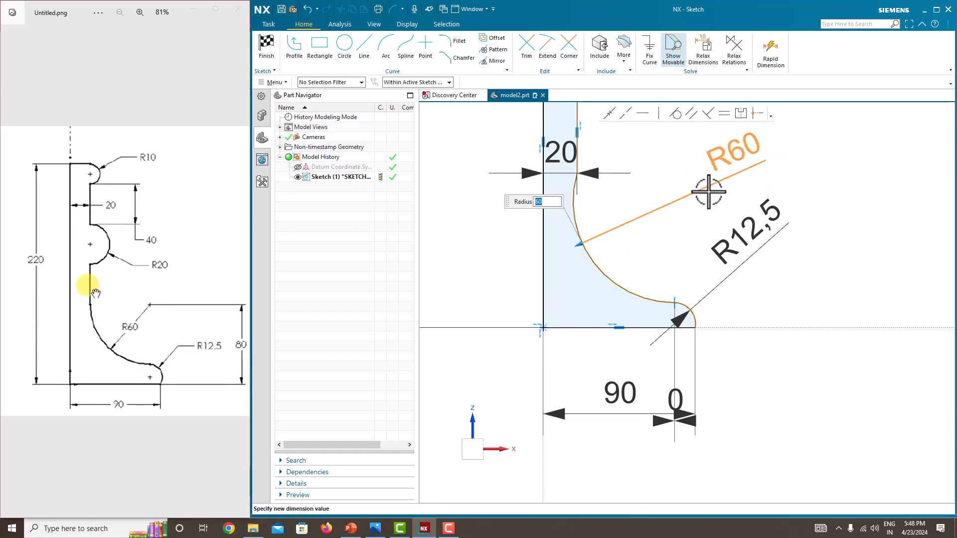
key(Return)
Dimension the lower step's width as 20.
scroll(593, 252, up, 2)
scroll(608, 263, down, 4)
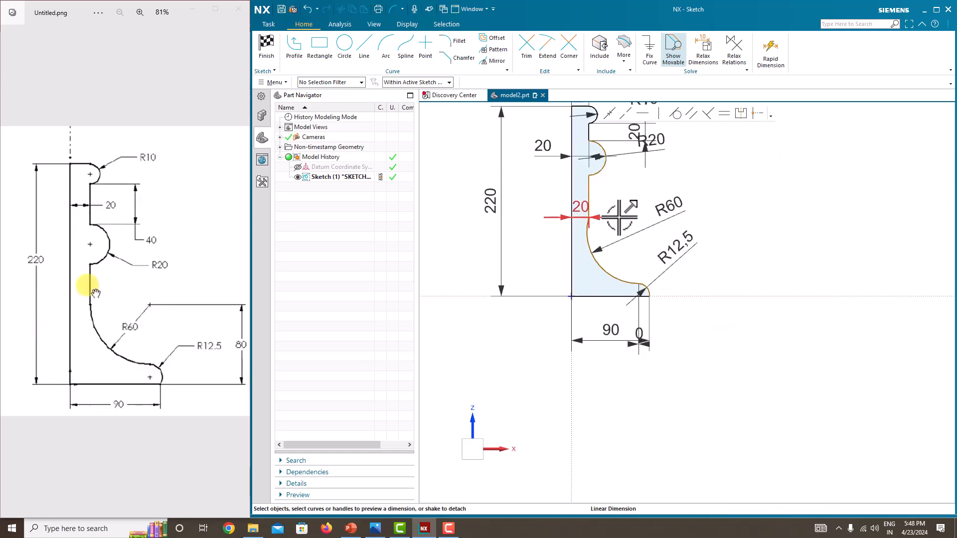
click(619, 218)
scroll(616, 219, up, 3)
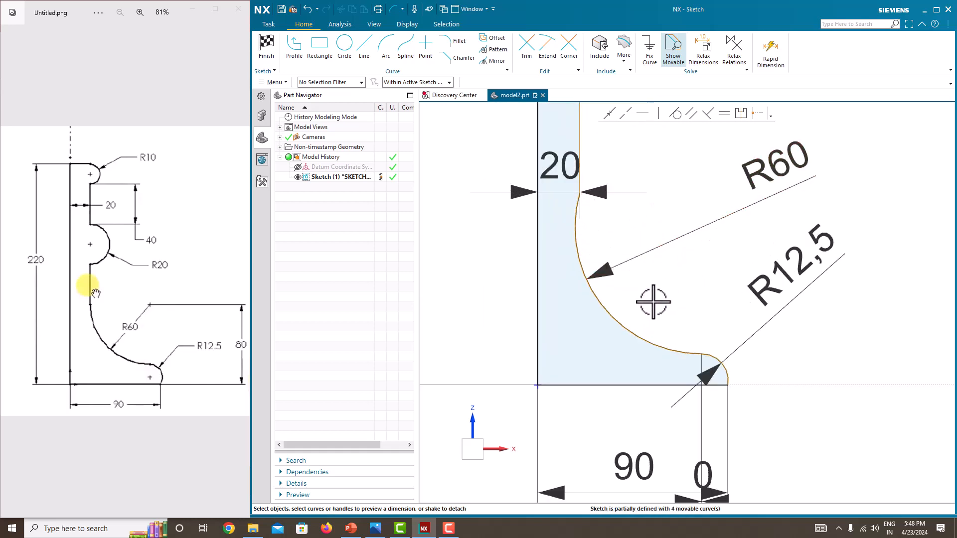
Dimension the R60 arc centre to the horizontal base axis and set it to 80.
click(703, 227)
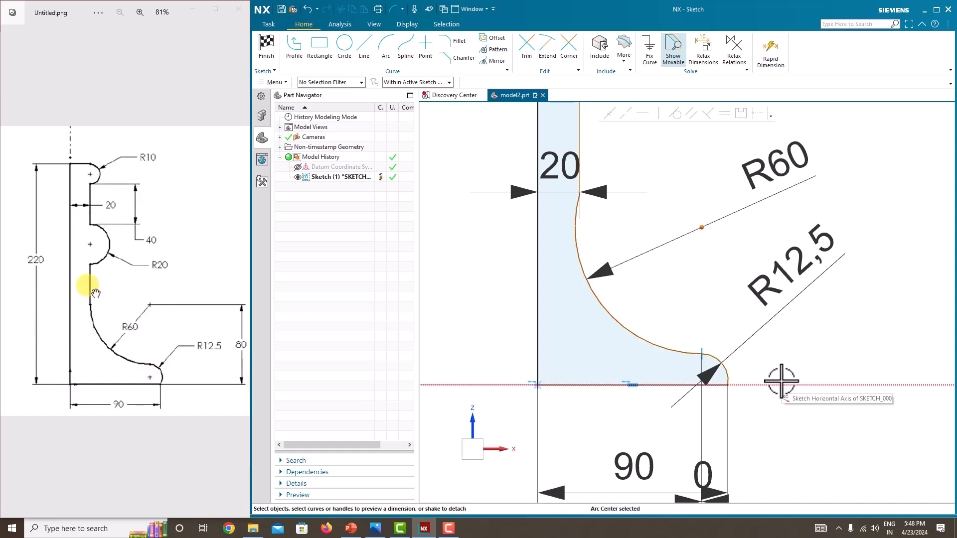
click(737, 384)
click(893, 316)
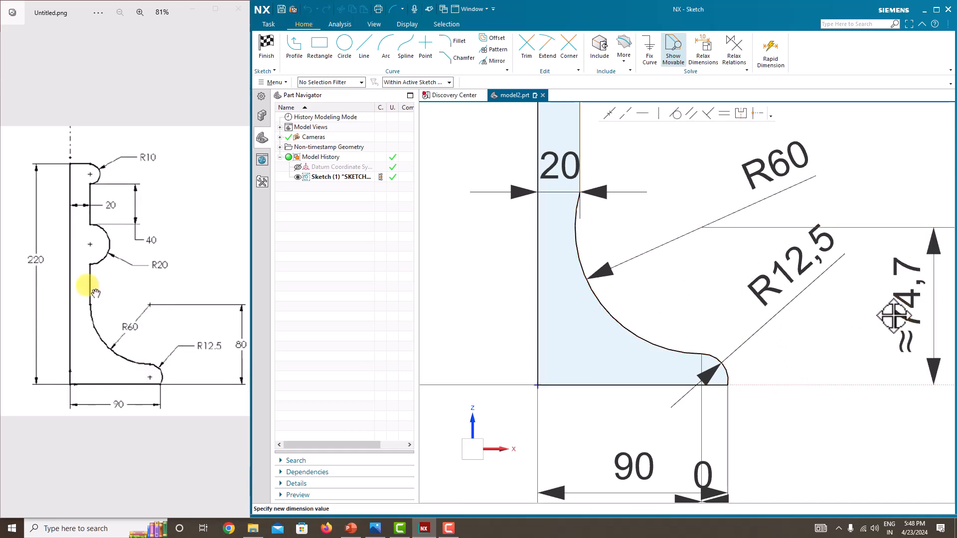
double_click(905, 317)
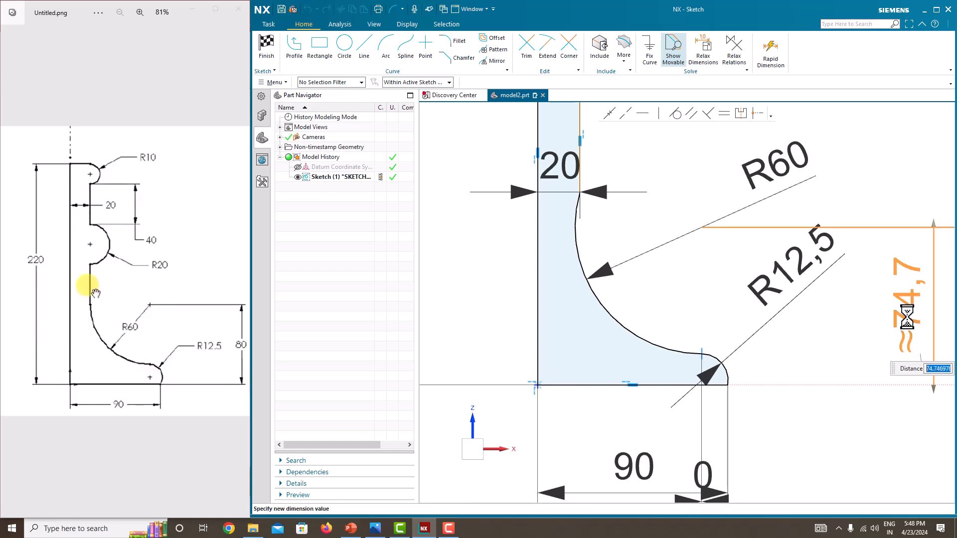
text(80)
key(Return)
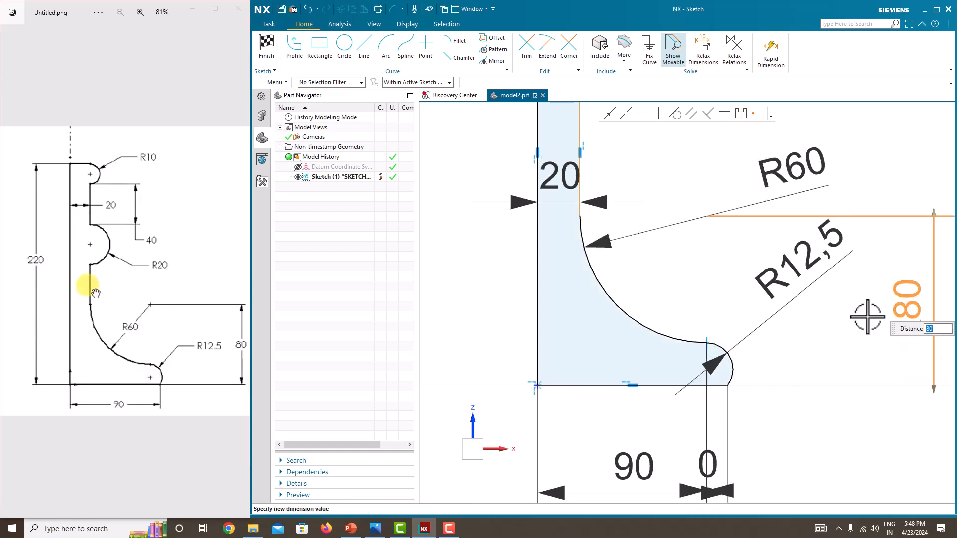
scroll(749, 326, down, 3)
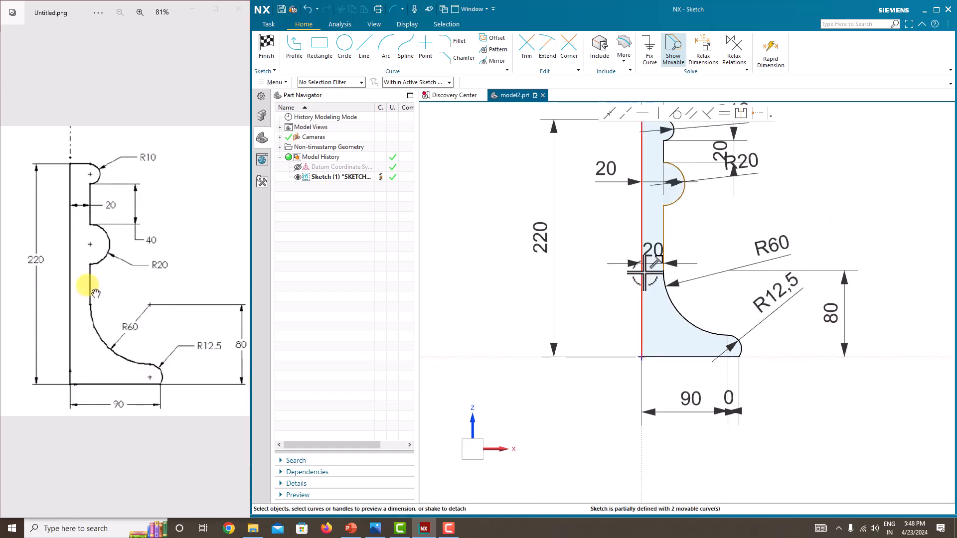
Move the lower 20 and R20 dimension labels aside for readability.
drag(653, 246, 588, 252)
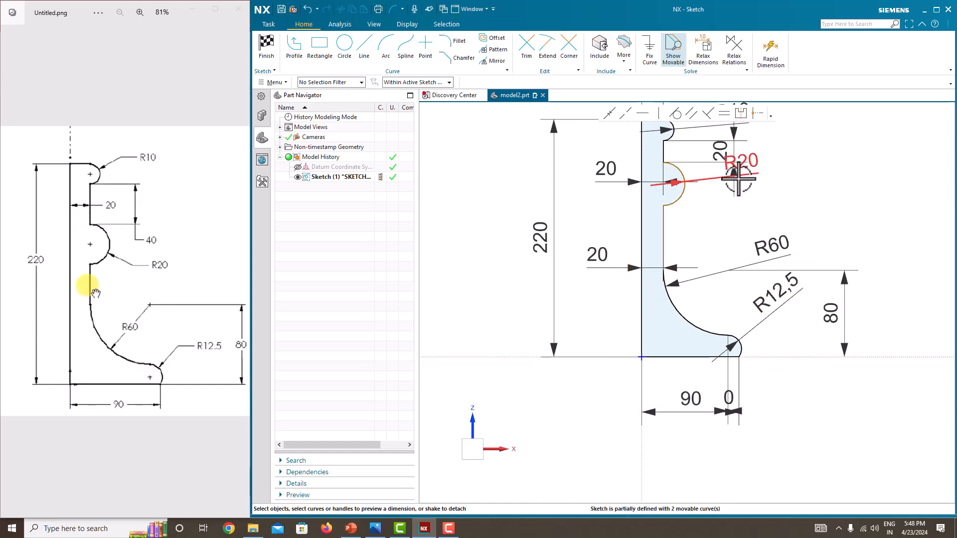
drag(741, 161, 752, 202)
scroll(671, 245, up, 2)
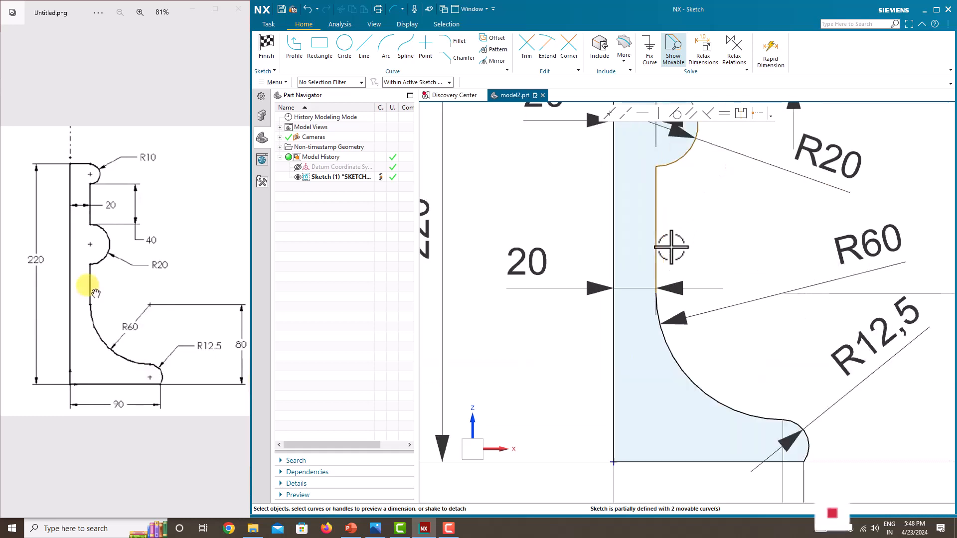
scroll(670, 242, down, 2)
Add a vertical 60 dimension to the straight line below the R20 arc.
click(668, 241)
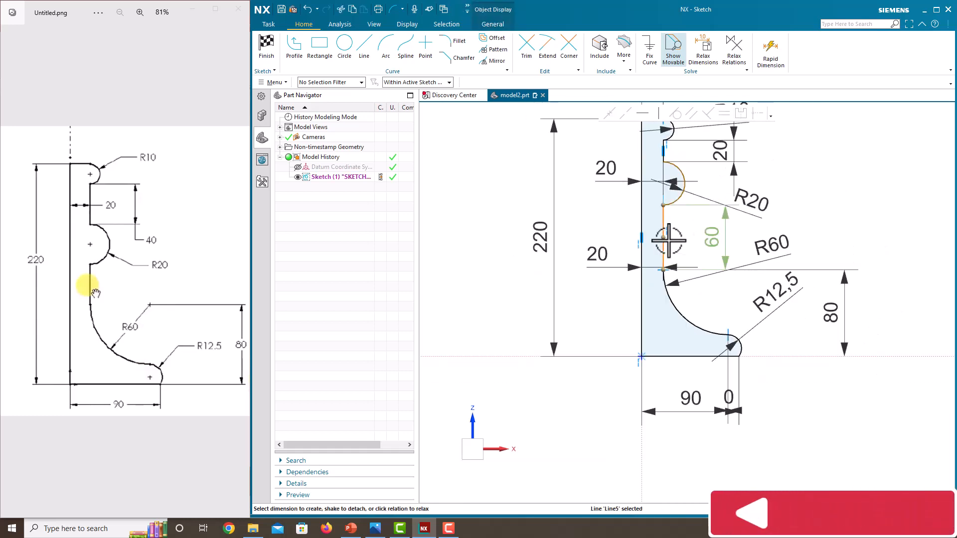
click(716, 242)
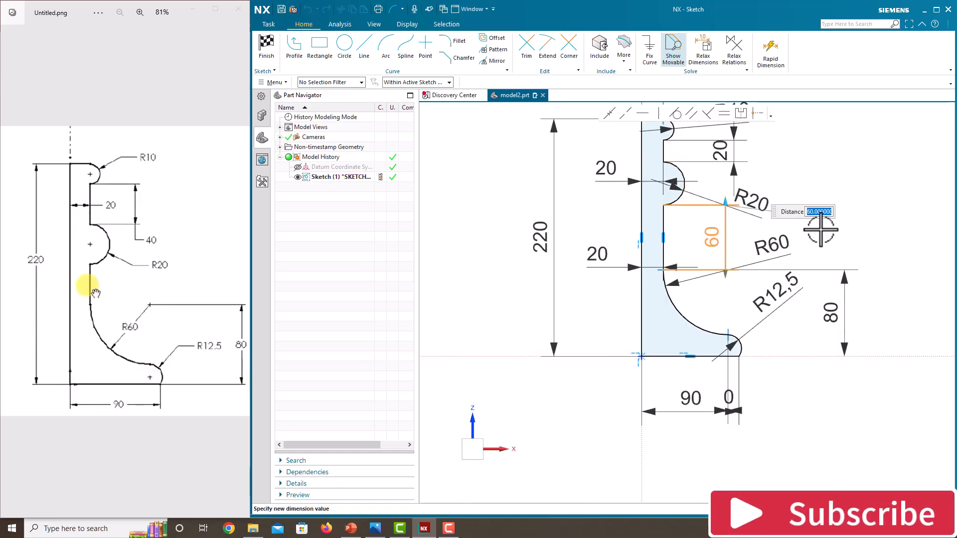
key(Return)
scroll(795, 239, up, 2)
scroll(822, 267, down, 3)
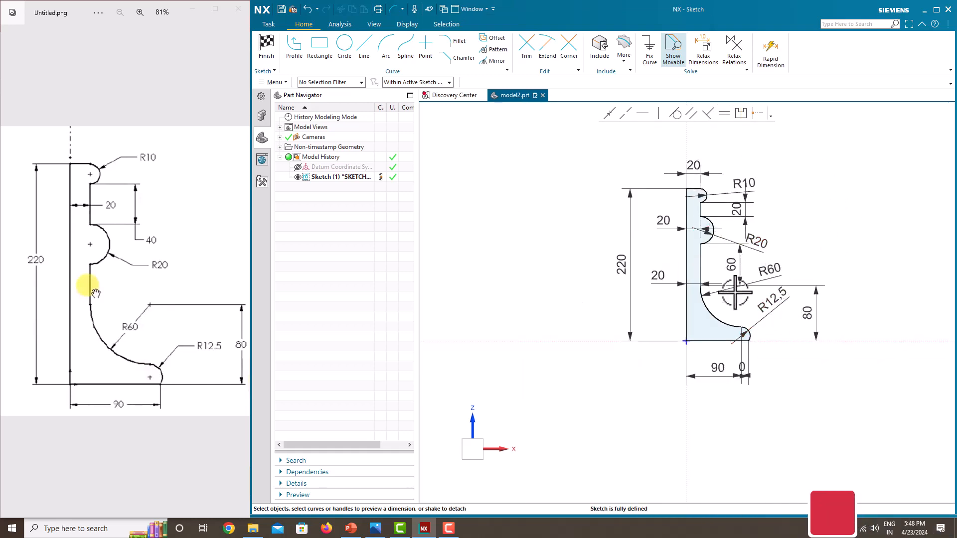
right_click(795, 238)
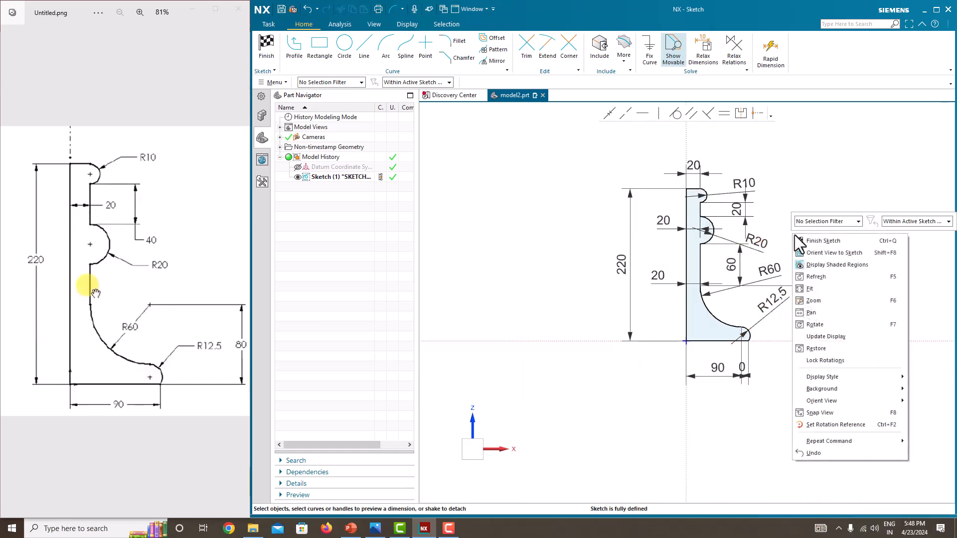
Finish the sketch and select all nine profile curves as the Revolve section.
click(814, 240)
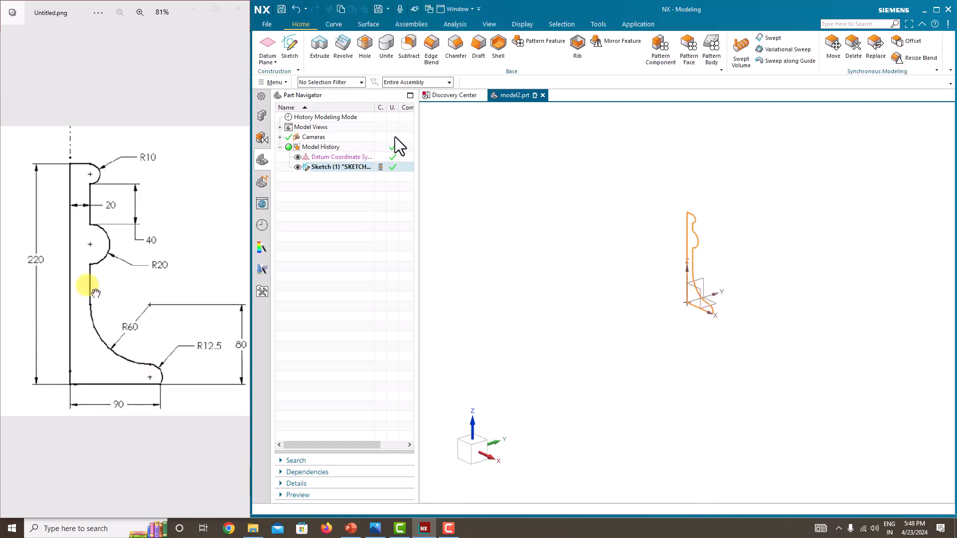
click(348, 54)
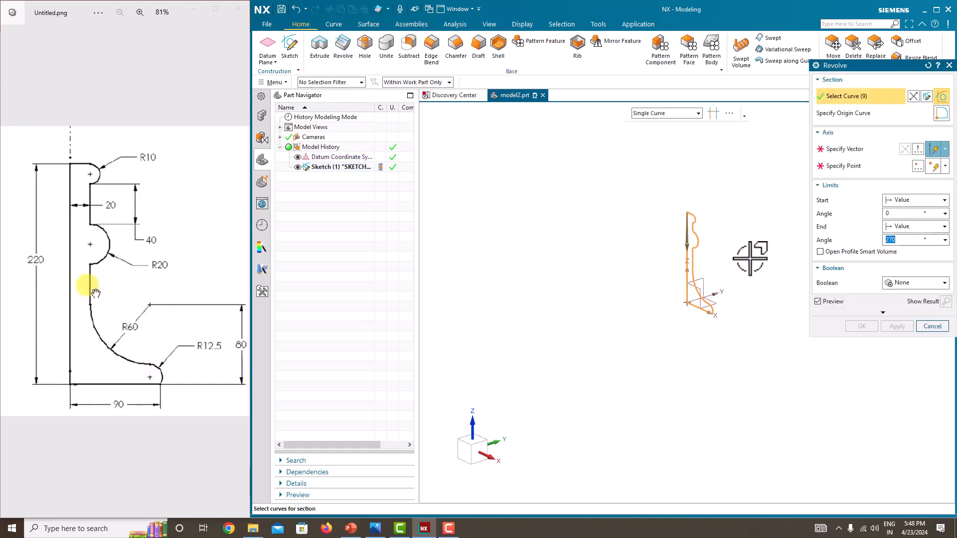
key(Escape)
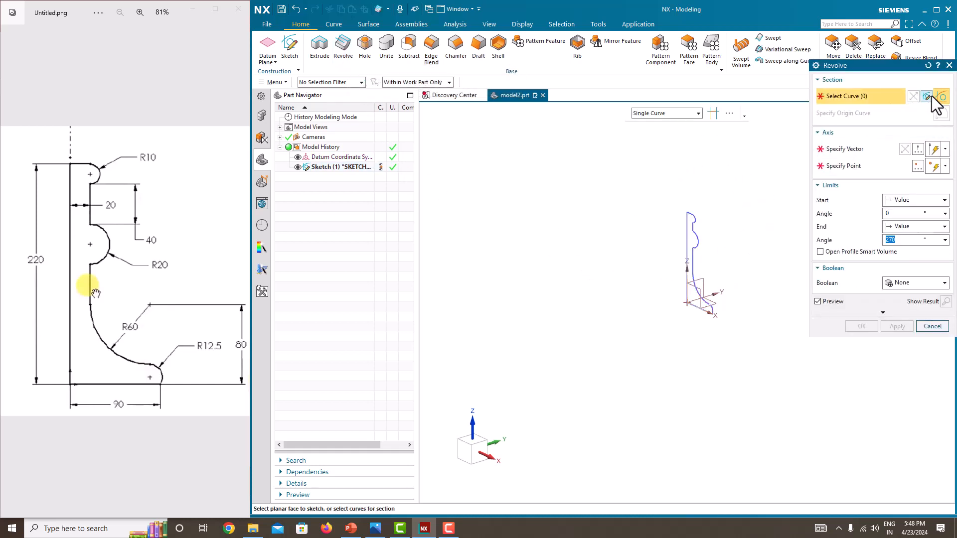
drag(650, 181, 750, 351)
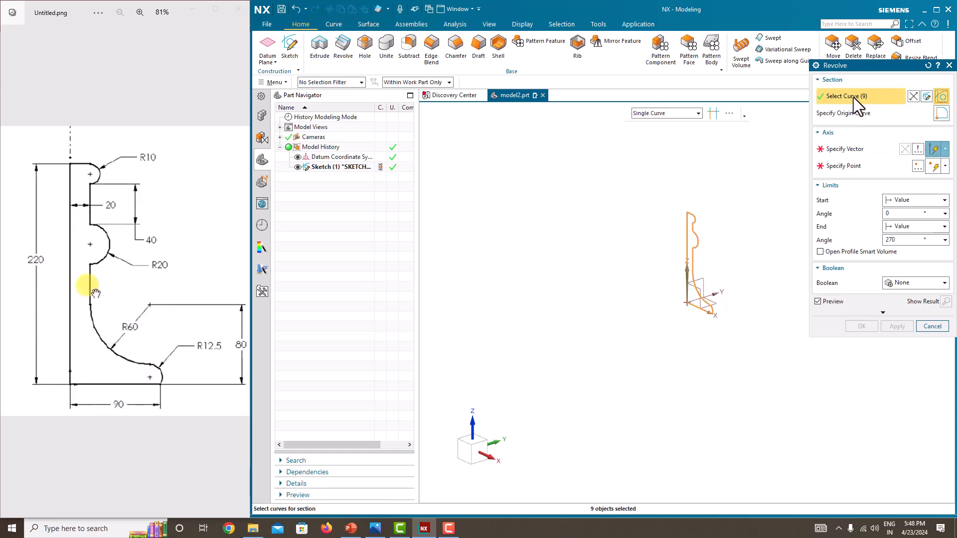
click(839, 155)
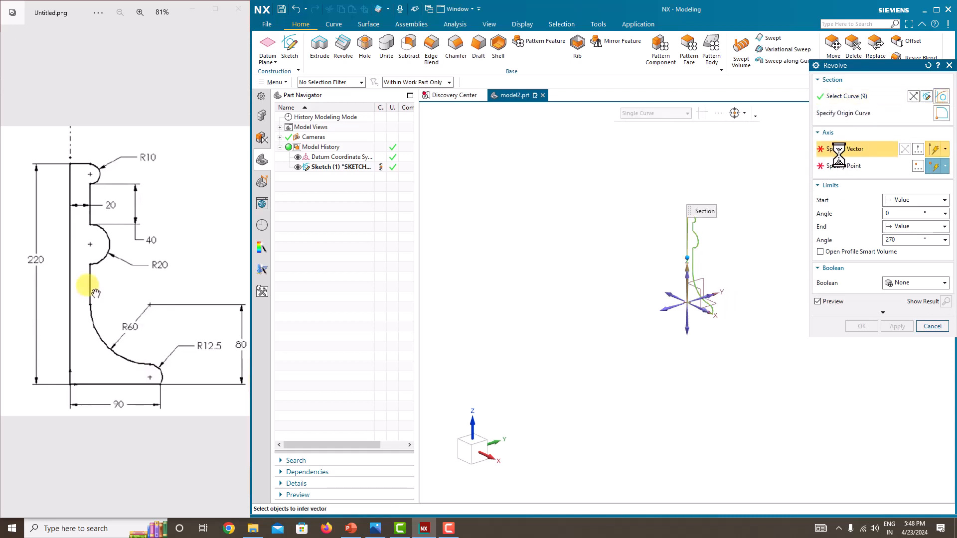
Revolve the profile 180° about its long vertical line to create the half solid.
scroll(718, 266, up, 5)
middle_drag(664, 243, 675, 239)
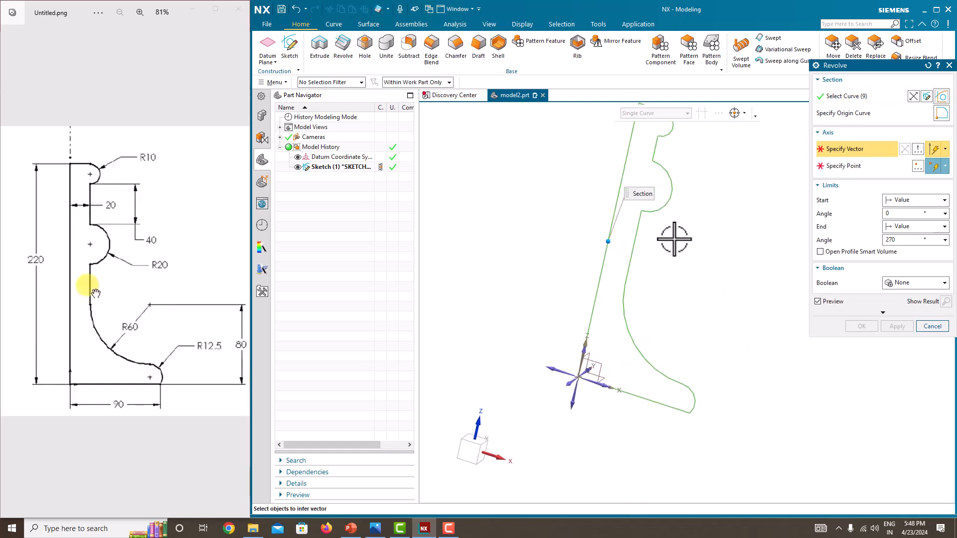
click(623, 169)
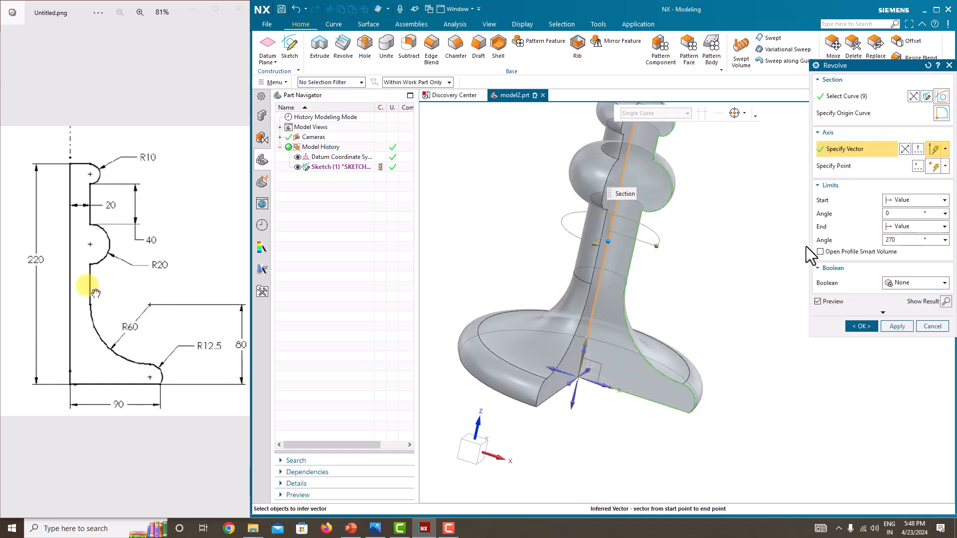
scroll(691, 259, down, 3)
mouse_move(660, 252)
middle_down()
mouse_move(649, 250)
mouse_move(663, 253)
middle_up()
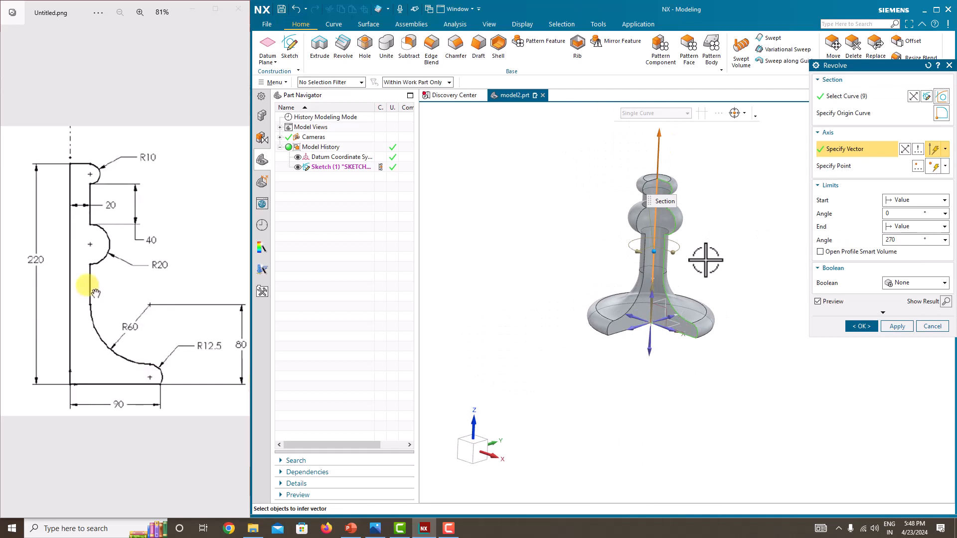
click(899, 244)
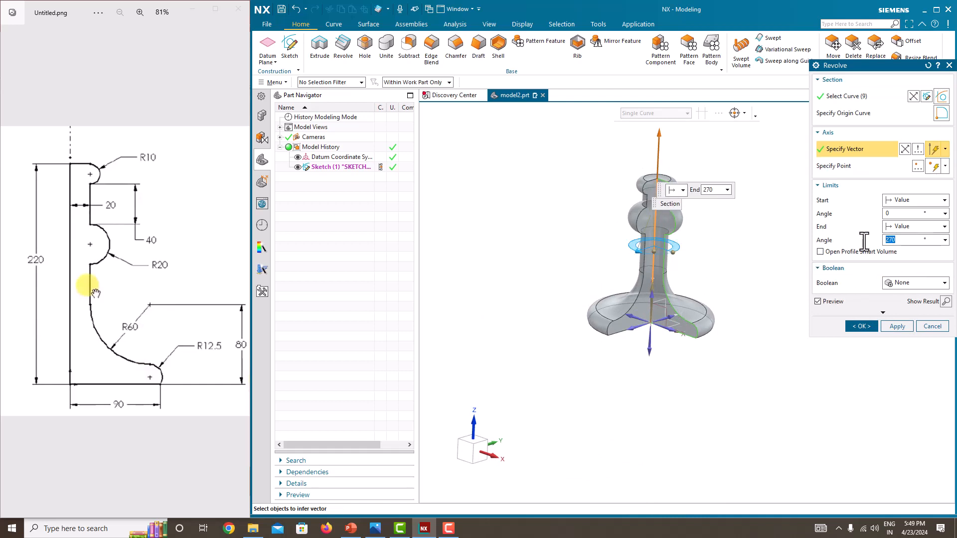
key(Return)
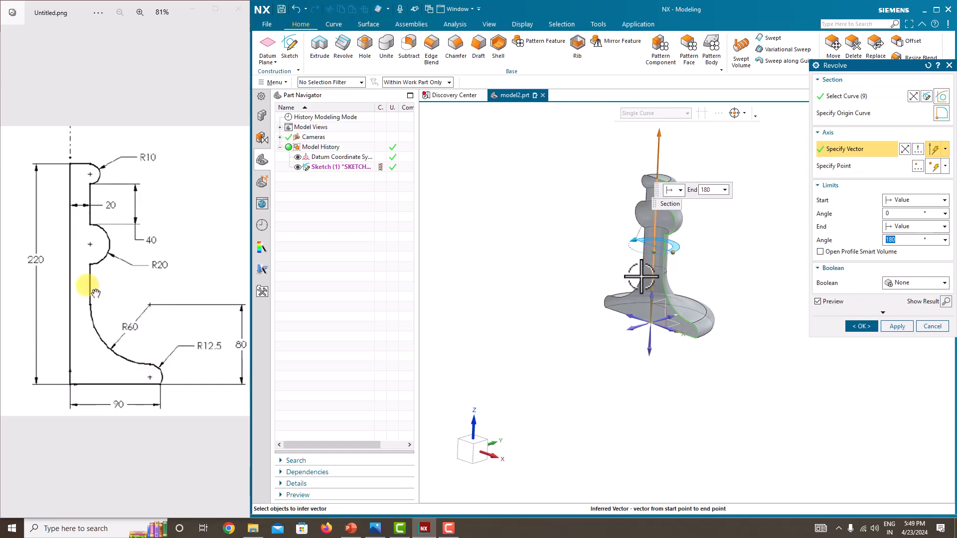
scroll(683, 304, up, 3)
middle_drag(689, 307, 724, 309)
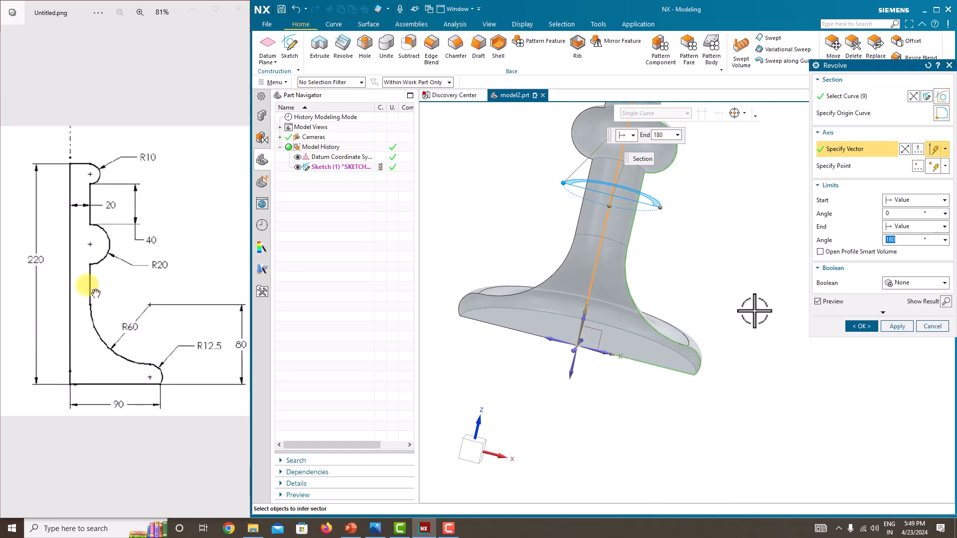
click(896, 326)
click(917, 326)
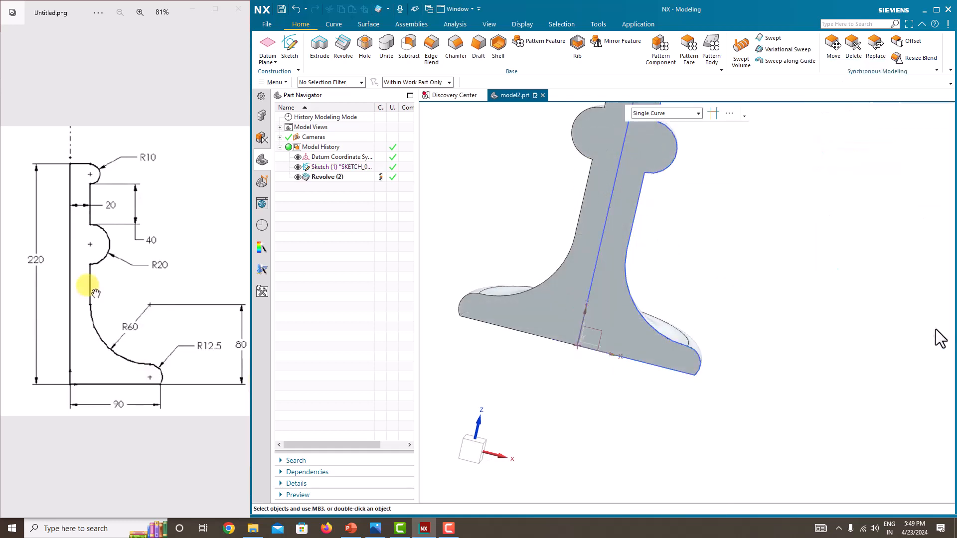
Edit Revolve (2) parameters to a 270° end angle.
middle_drag(939, 336, 634, 256)
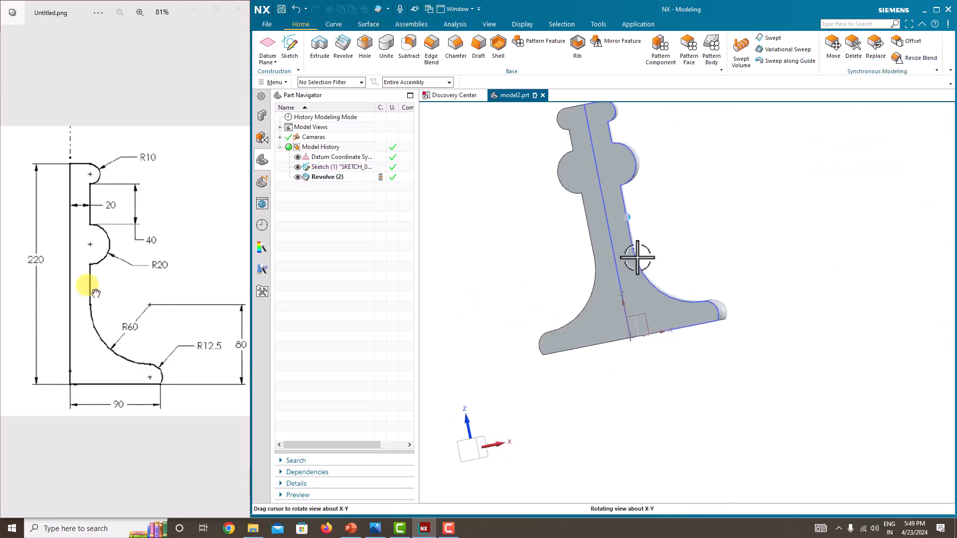
right_click(331, 179)
click(364, 215)
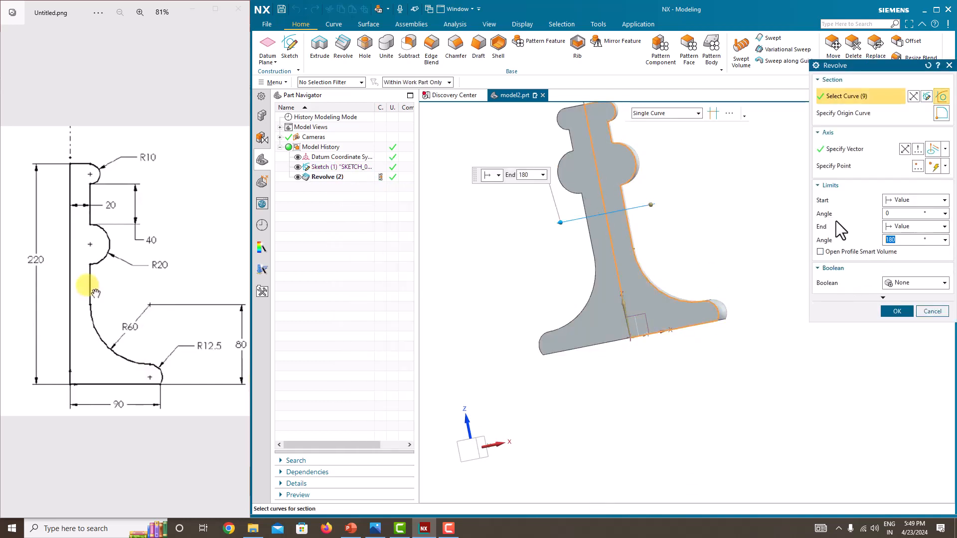
text(270)
click(897, 310)
middle_drag(796, 311, 752, 342)
Edit Revolve (2) again to a full 360° end angle.
click(350, 179)
right_click(350, 182)
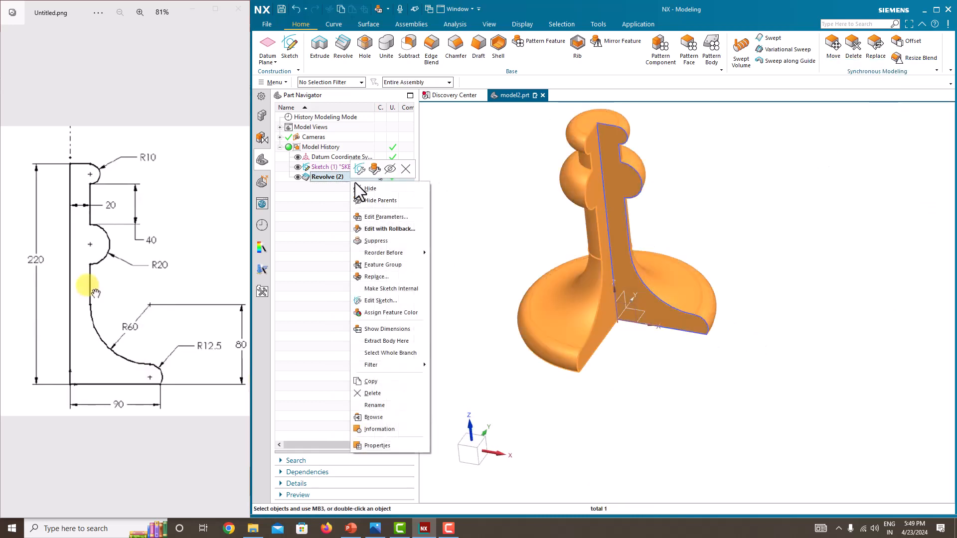
click(390, 217)
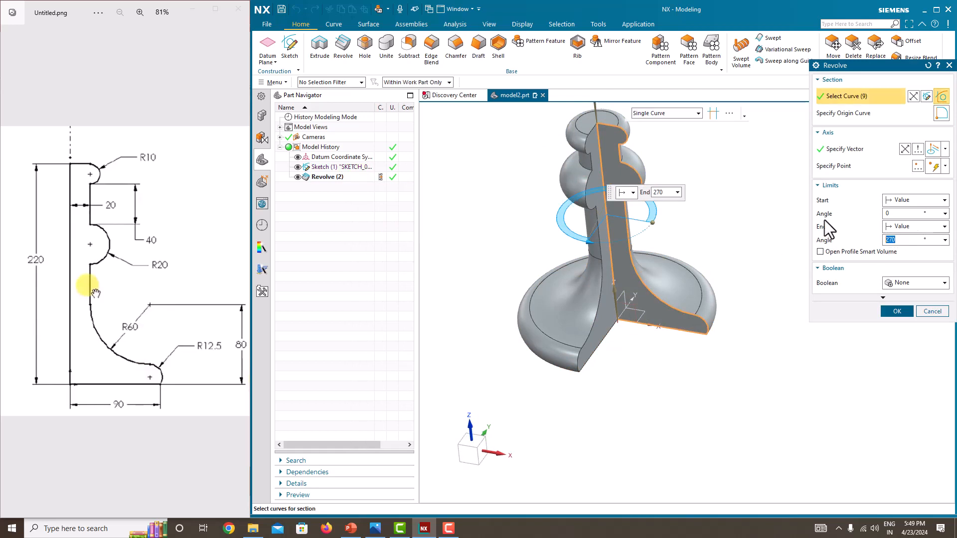
key(Return)
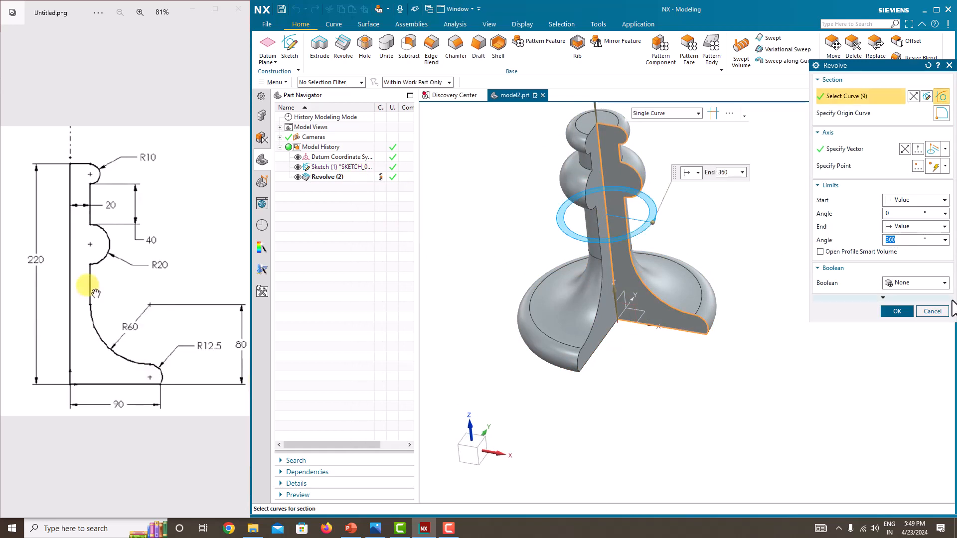
click(896, 310)
middle_drag(817, 324, 790, 321)
Edit Revolve (2) parameters to a 90° end angle.
right_click(337, 180)
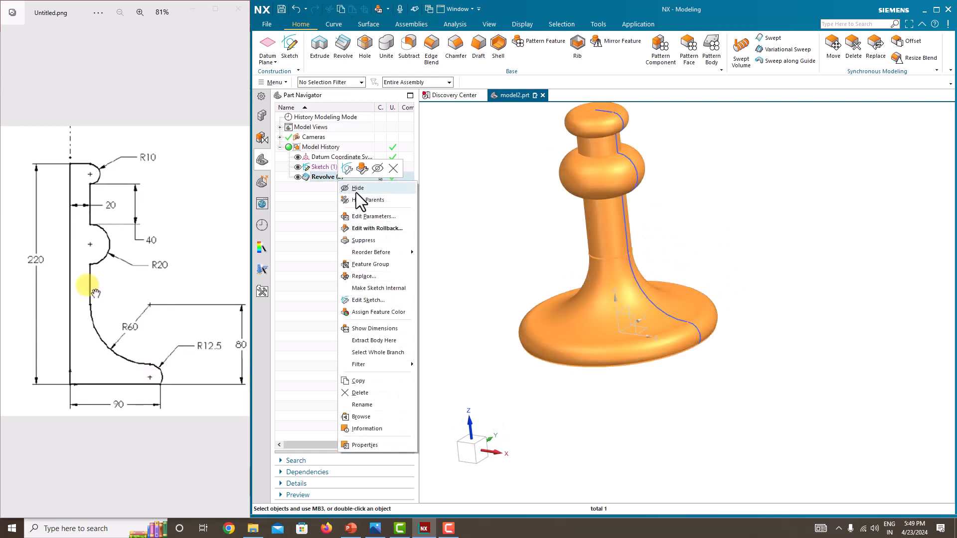
click(369, 216)
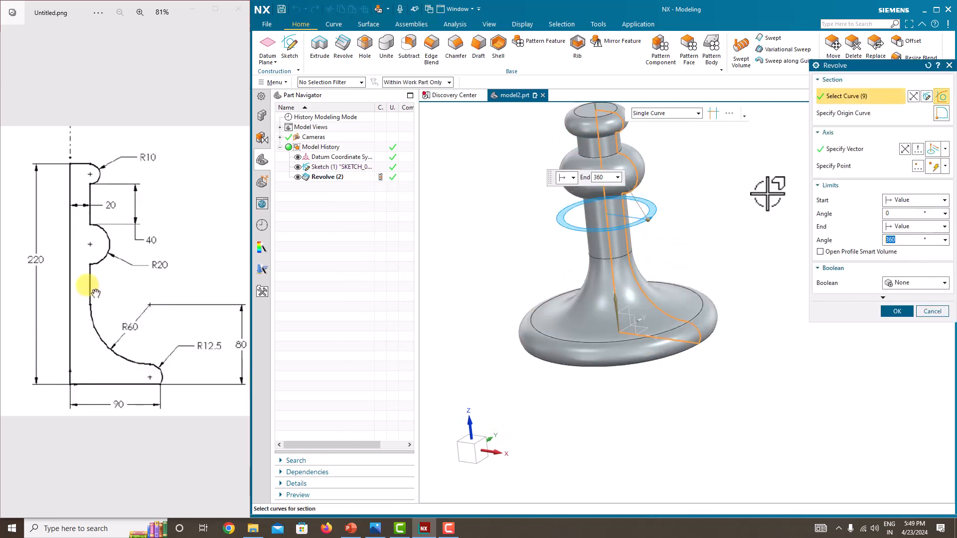
text(90)
key(Return)
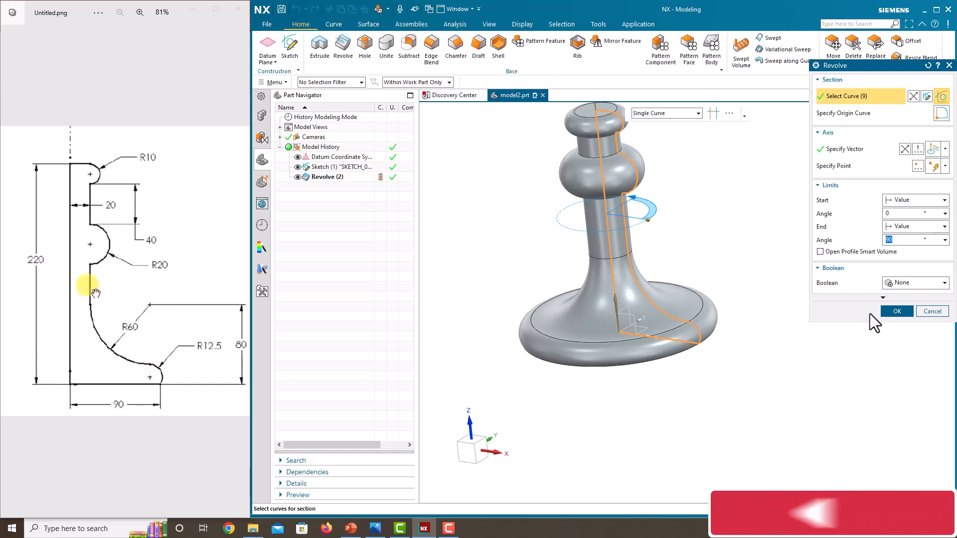
click(894, 311)
middle_drag(894, 311, 871, 344)
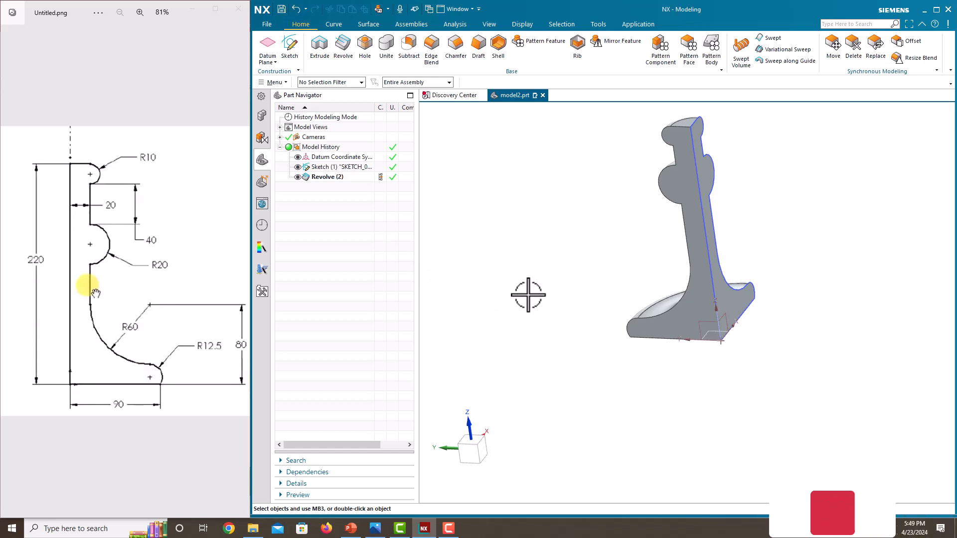
Edit Revolve (2) again to a 270° end angle, leaving a three-quarter solid.
right_click(345, 175)
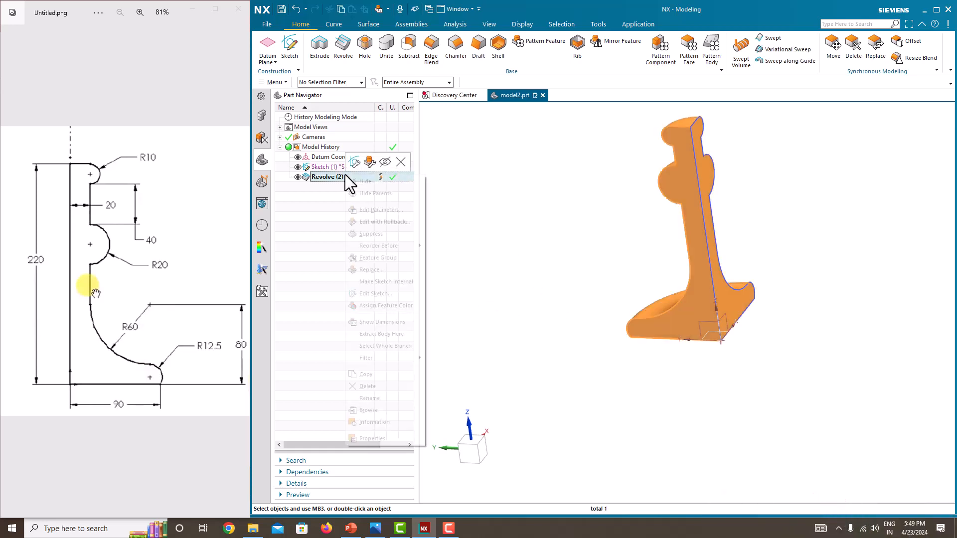
click(383, 209)
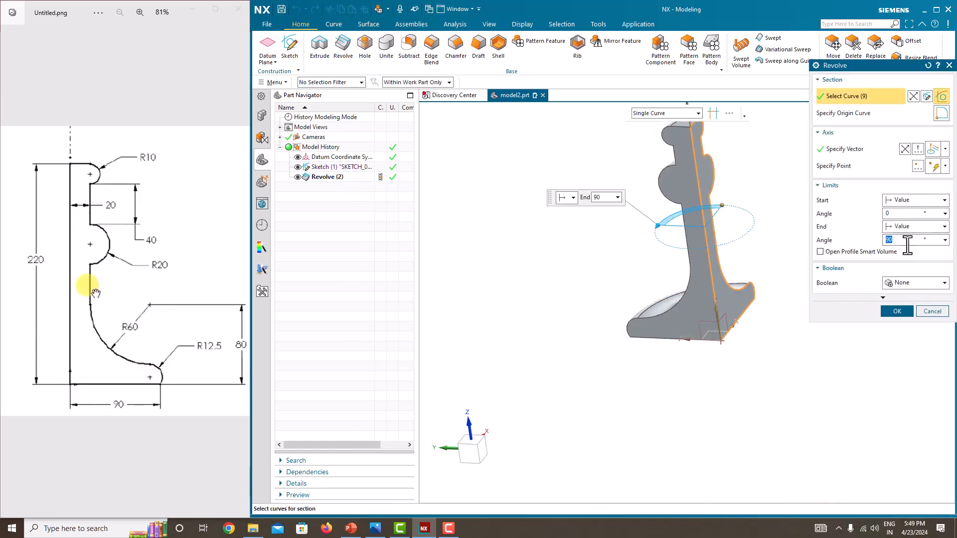
key(Return)
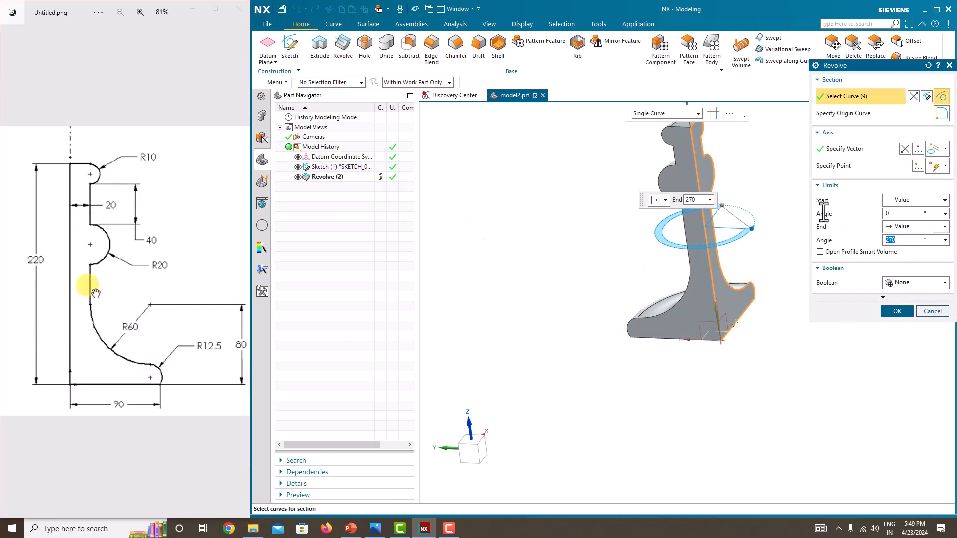
click(897, 312)
middle_drag(814, 327, 734, 380)
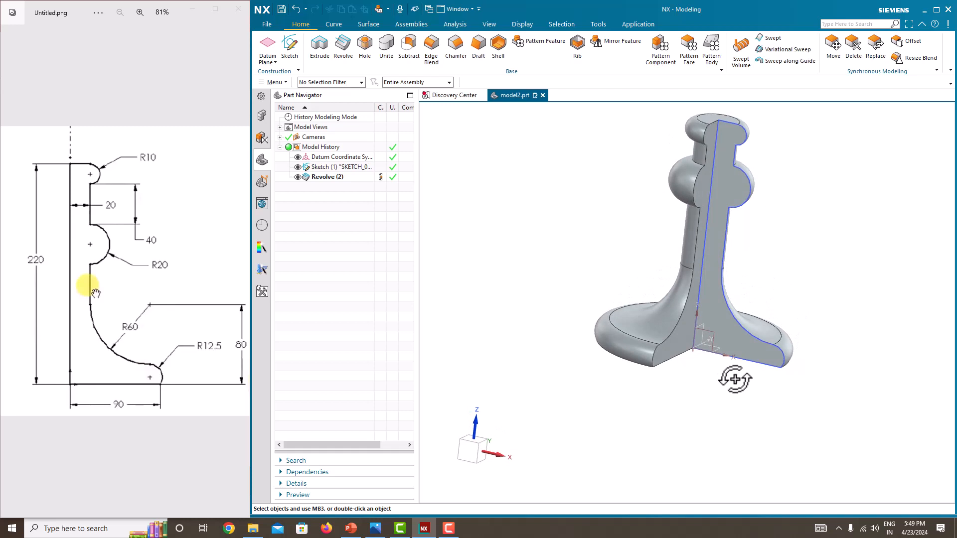